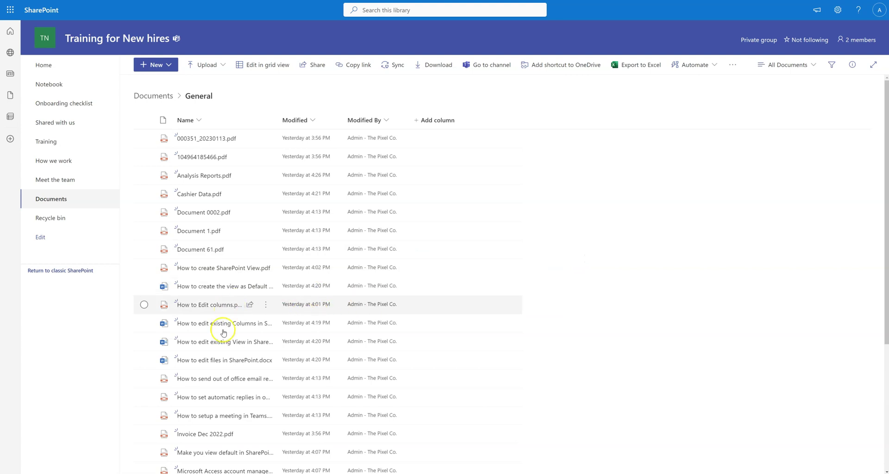
Widen the Name column until the full file names fit, and widen the Modified column slightly.
mouse_move(183, 347)
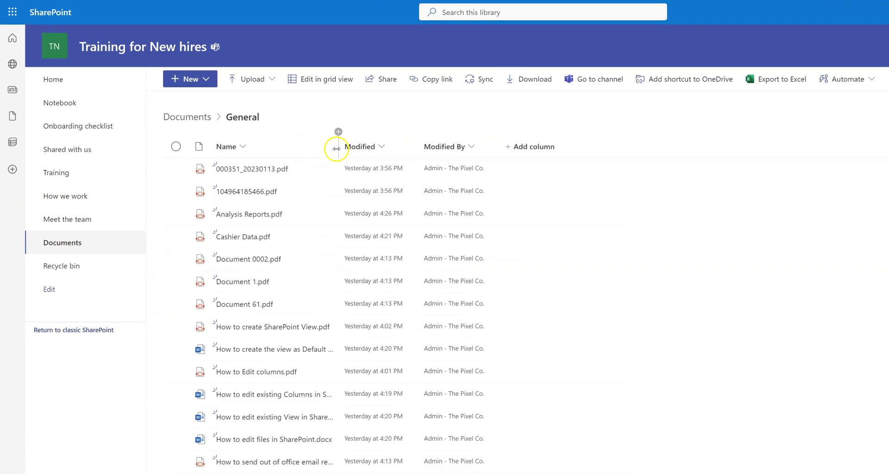
mouse_move(340, 146)
left_click_drag(340, 146, 418, 156)
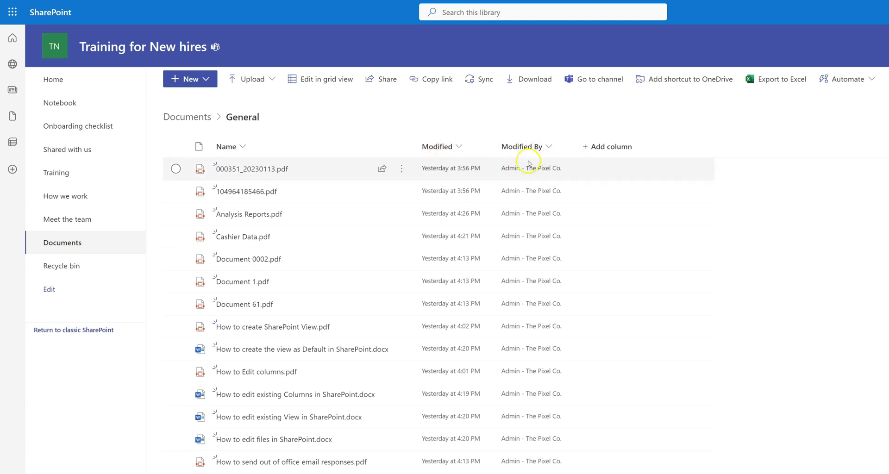
mouse_move(500, 148)
left_mouse_down()
mouse_move(522, 146)
mouse_move(514, 147)
left_mouse_up()
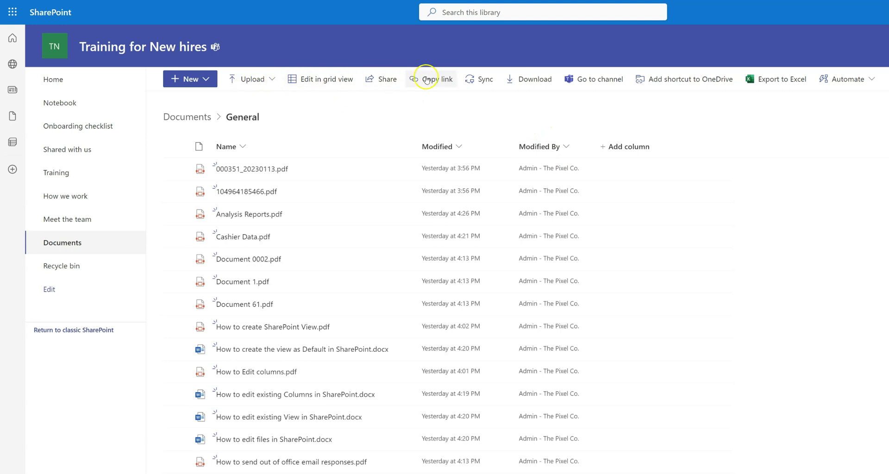
left_click(707, 123)
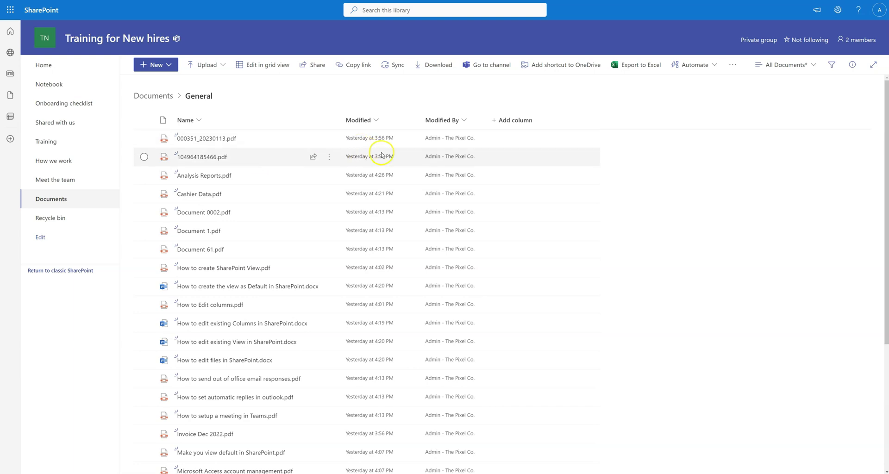
View the Modified By profile card for 104964185466.pdf, and look through the library's full file list.
left_click(439, 159)
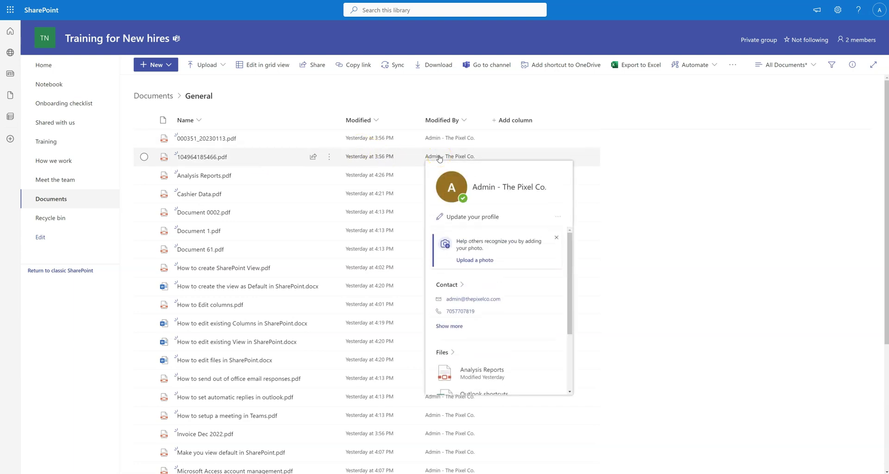
left_click(503, 84)
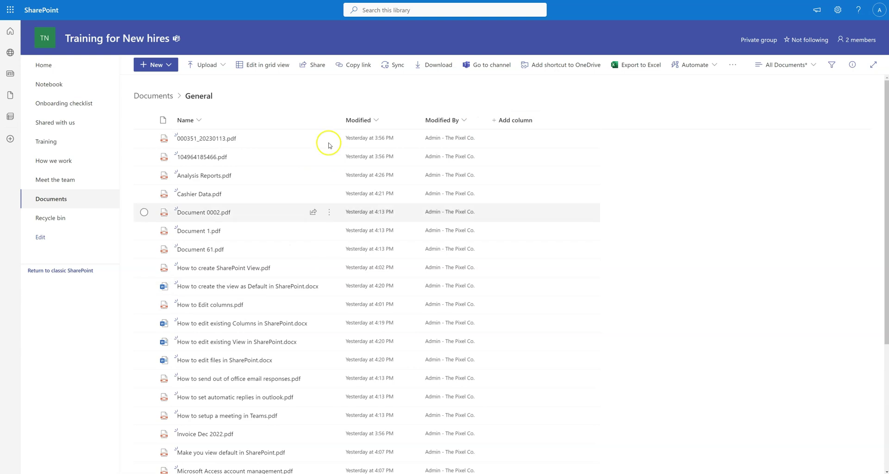
mouse_move(267, 272)
scroll(267, 273, "down", 4)
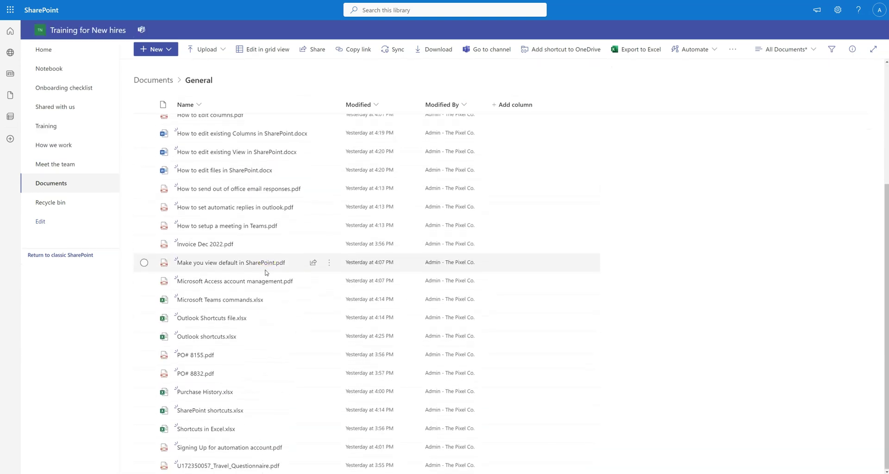
scroll(287, 278, "up", 4)
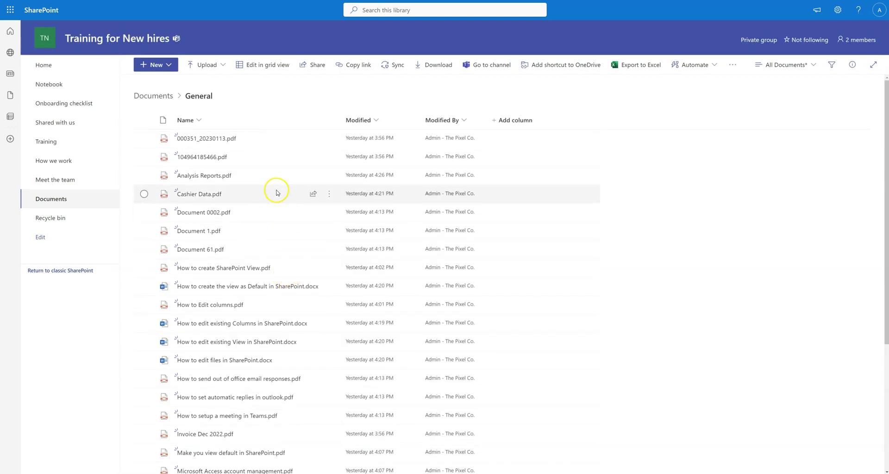
Create a single line of text column named Topic with the description "Topic of the document.".
left_click(506, 124)
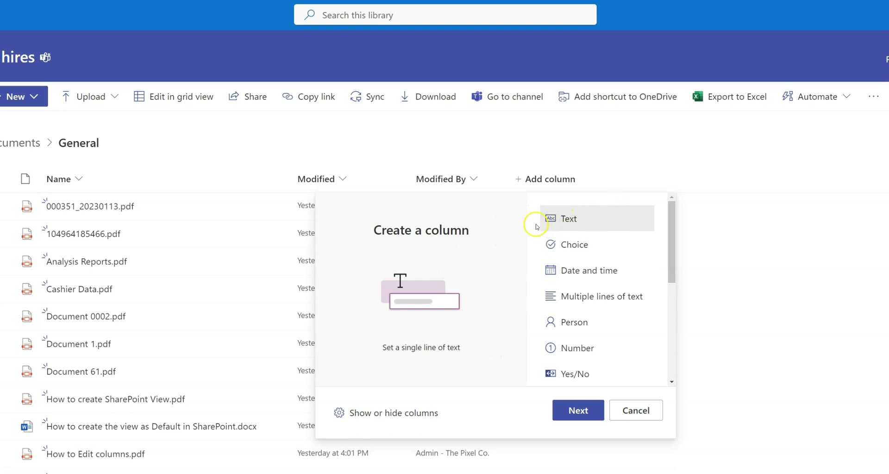
left_click(578, 410)
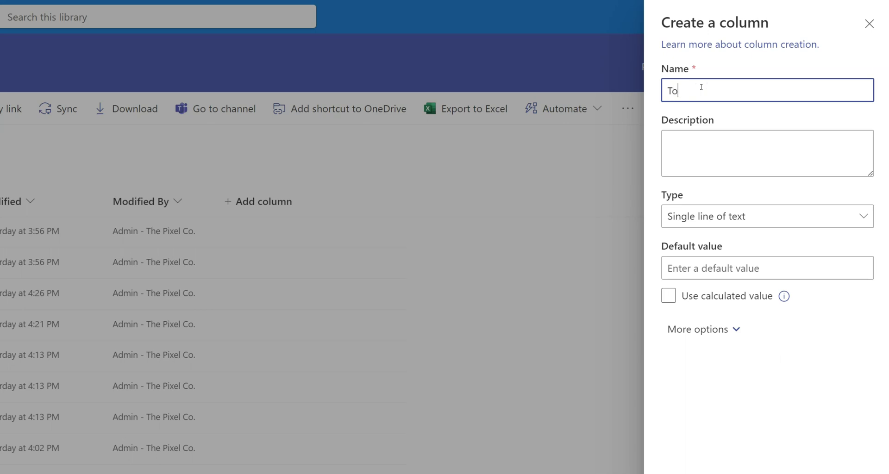
left_click(700, 139)
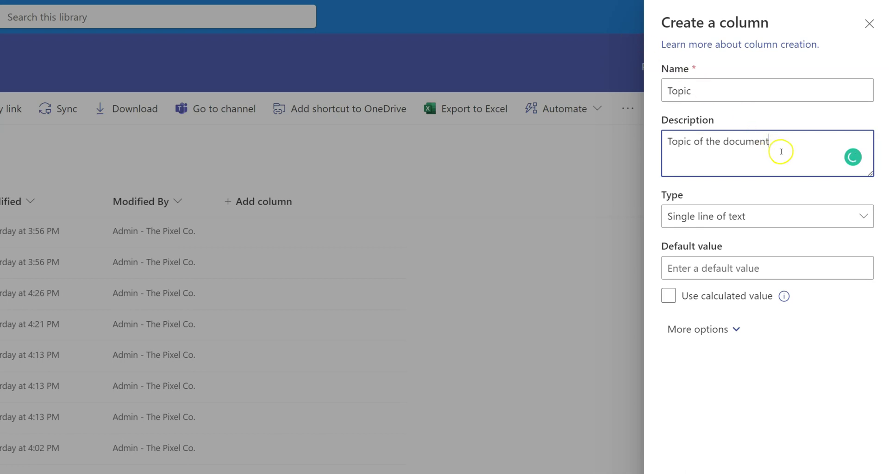
type(".")
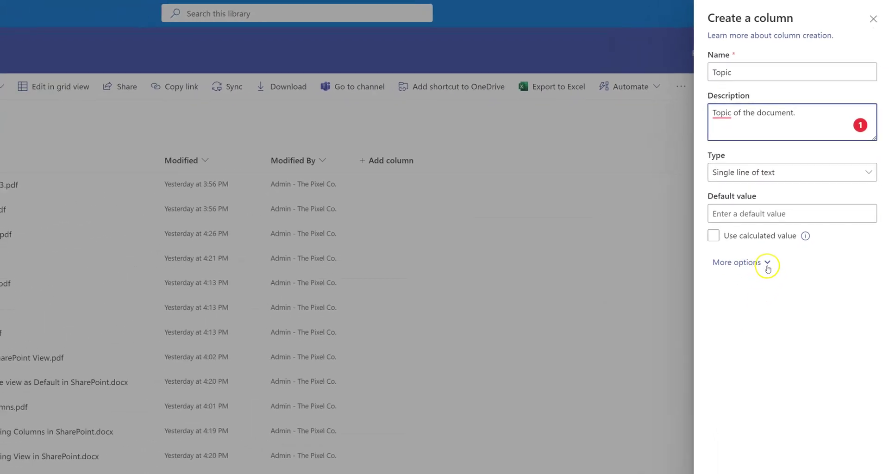
left_click(767, 264)
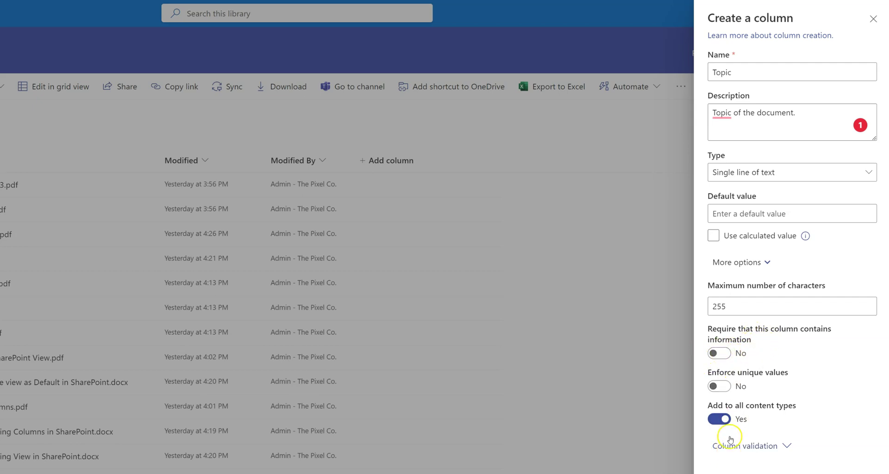
left_click(761, 261)
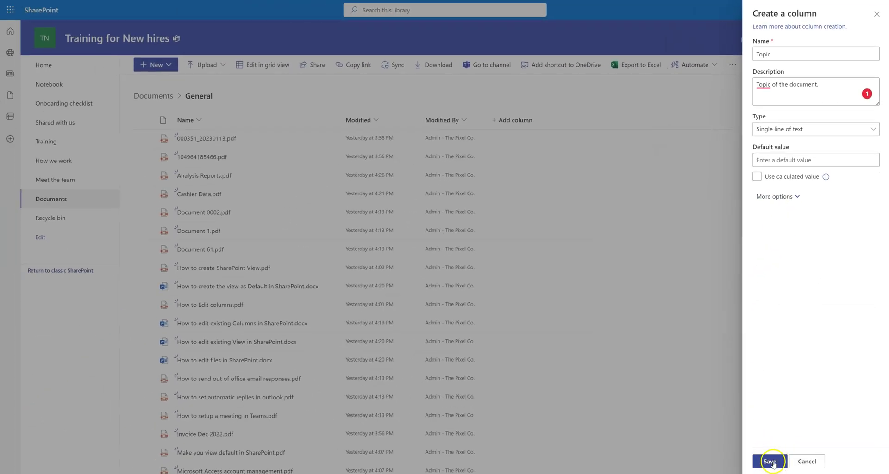
left_click(771, 462)
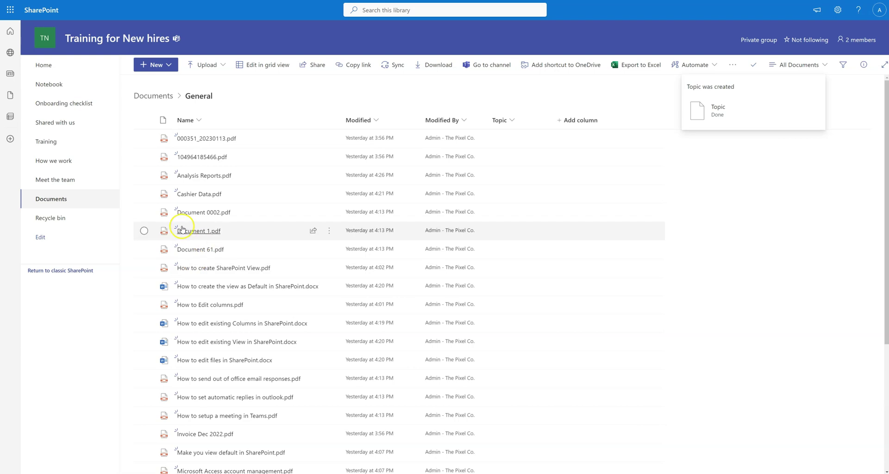
Set the Topic property of Document 1.pdf to SharePoint.
left_click(144, 231)
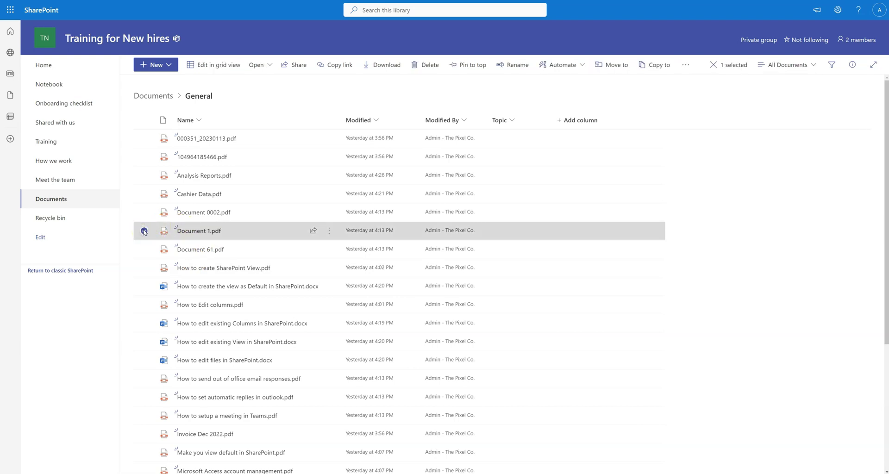
left_click(331, 236)
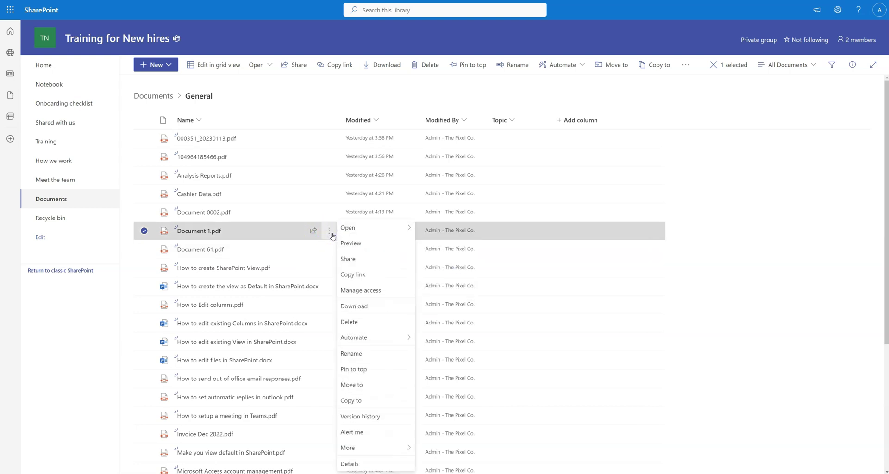
mouse_move(376, 451)
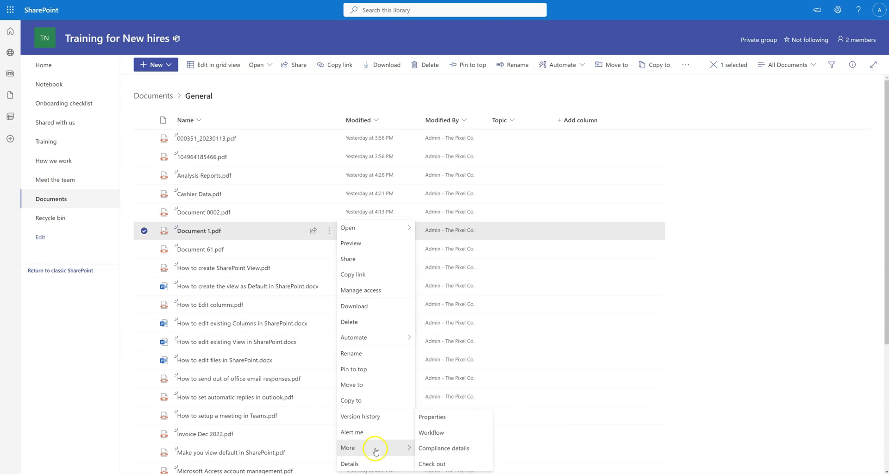
left_click(433, 417)
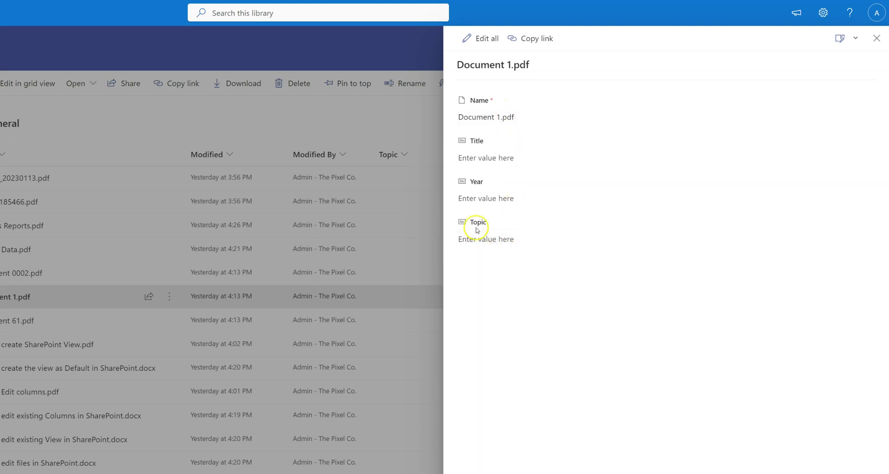
left_click(496, 240)
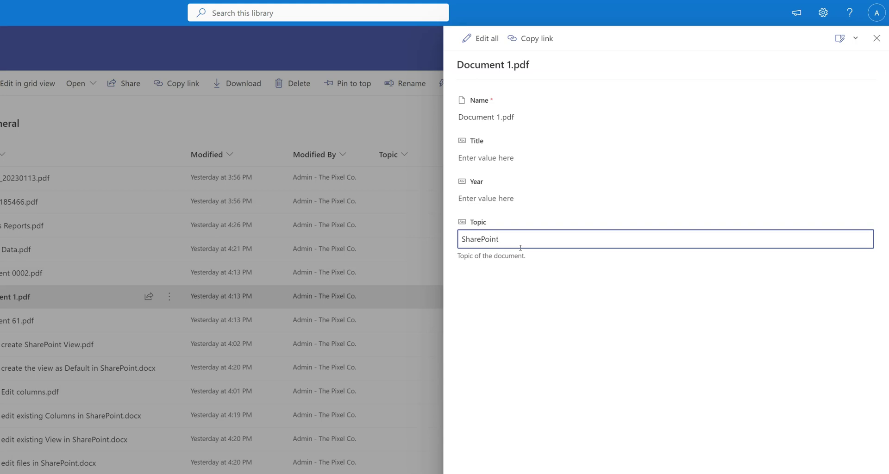
key("Return")
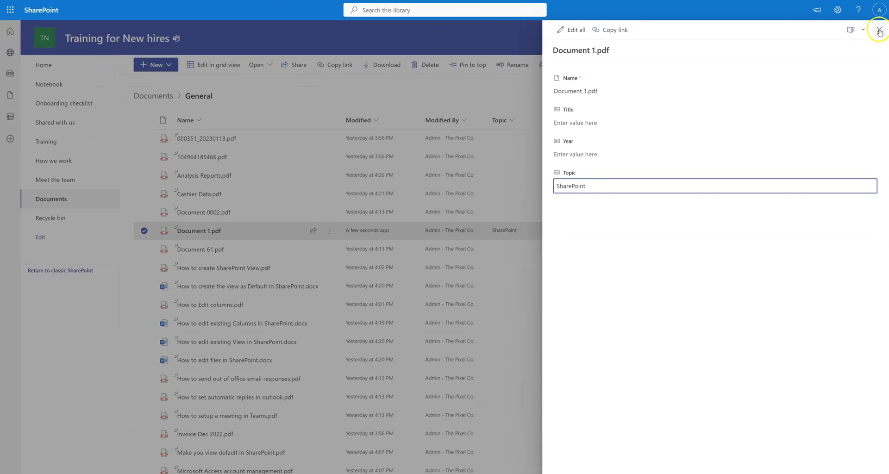
left_click(880, 31)
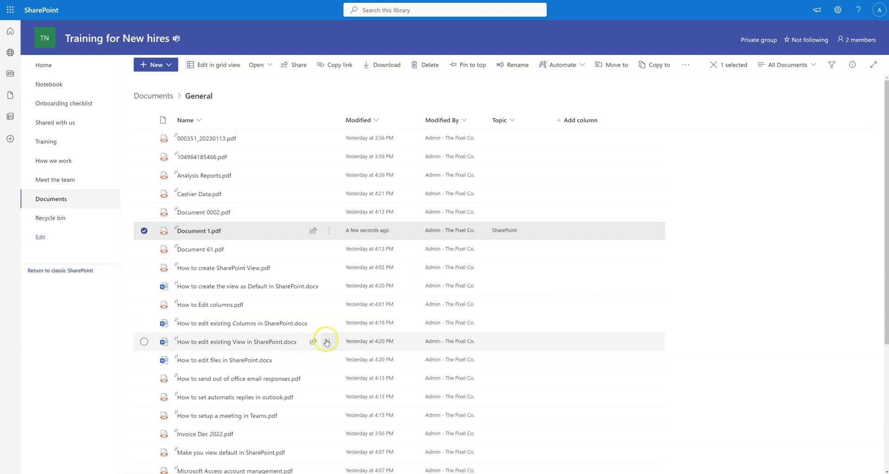
Add Outlook Shortcuts file.xlsx to the selection with Document 1.pdf and set the Topic of both files to Outlook.
scroll(227, 306, "down", 4)
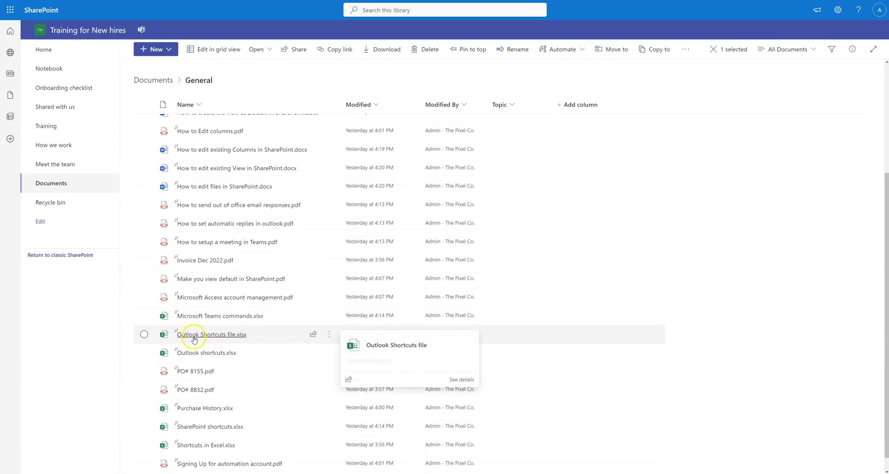
left_click(144, 335)
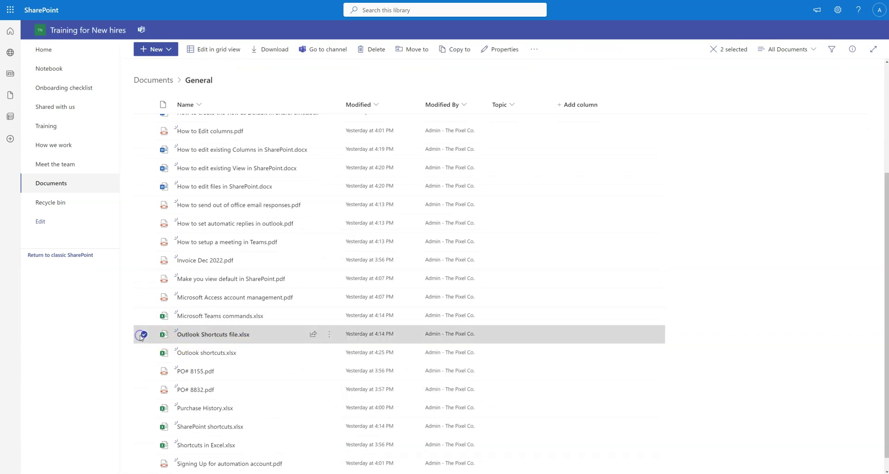
left_click(331, 336)
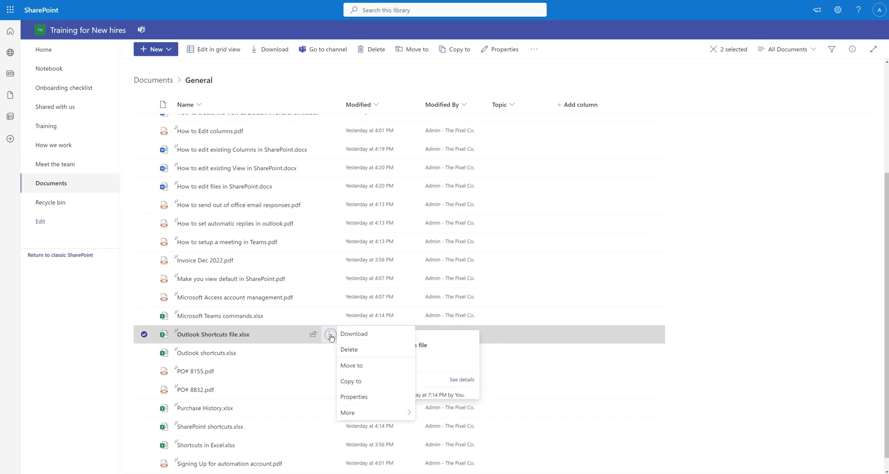
left_click(369, 397)
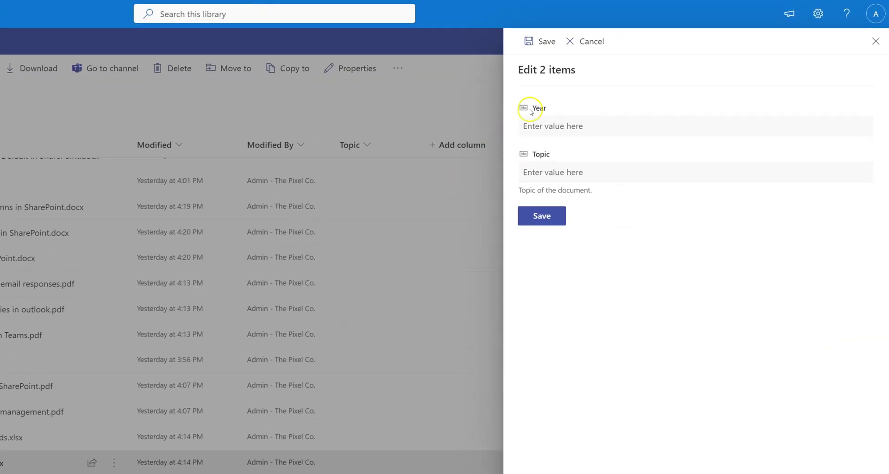
left_click(550, 173)
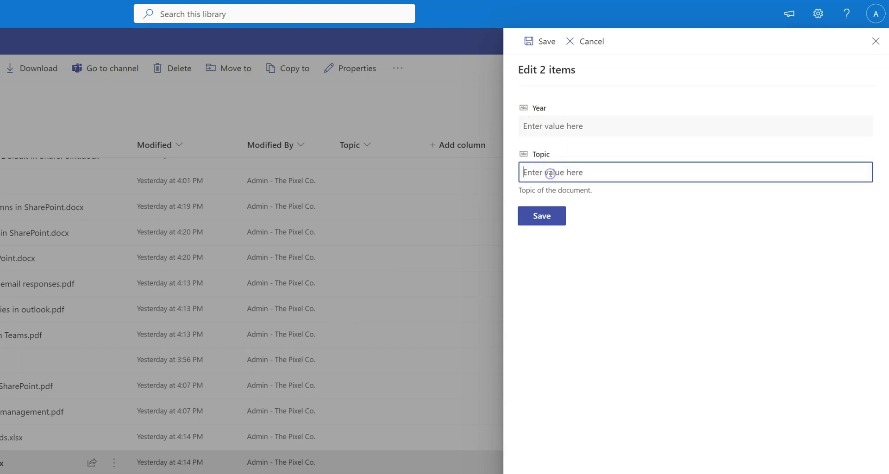
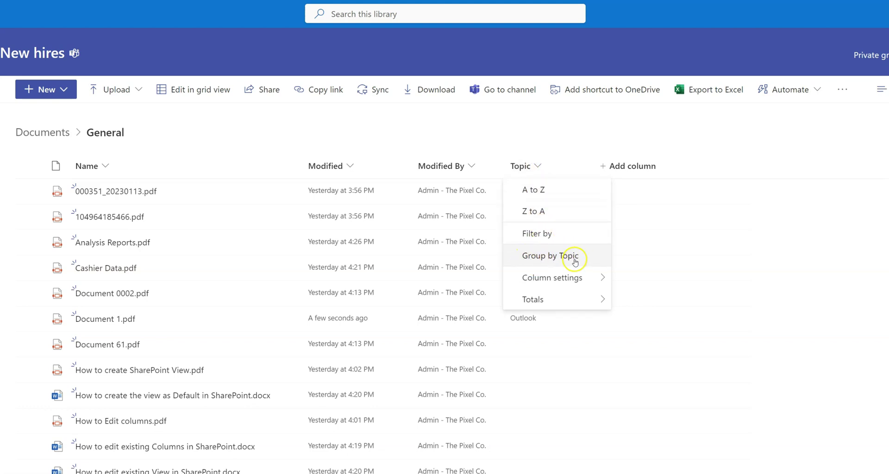
Group the files by Topic, and check the Outlook group before collapsing it and expanding the Unassigned group.
left_click(547, 258)
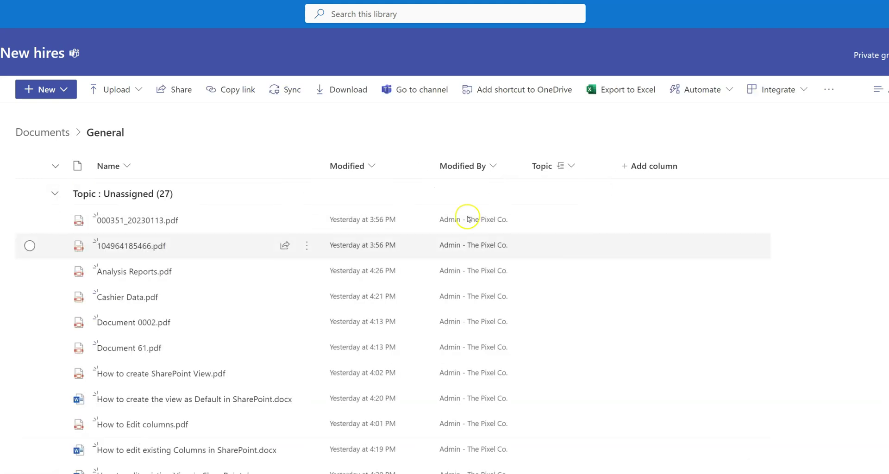
left_click(66, 196)
left_click(54, 223)
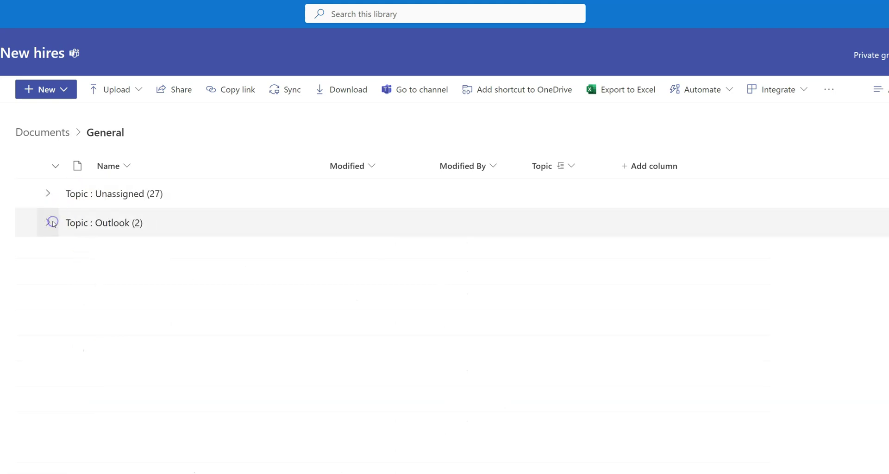
left_click(44, 223)
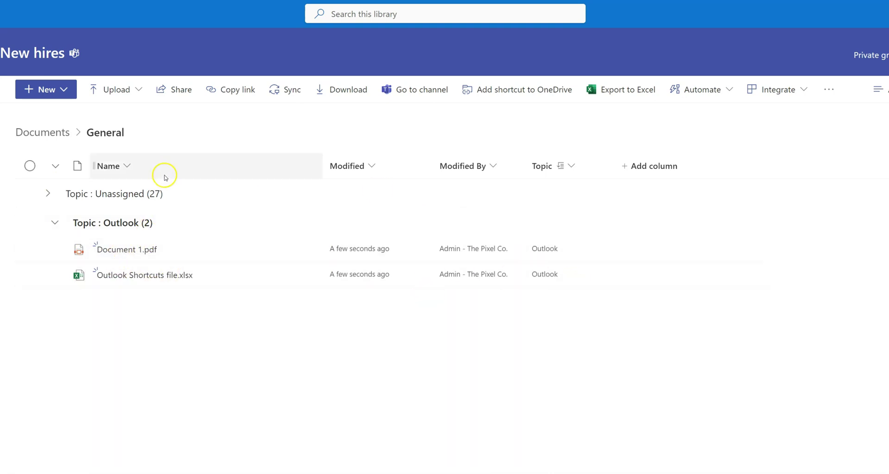
left_click(55, 223)
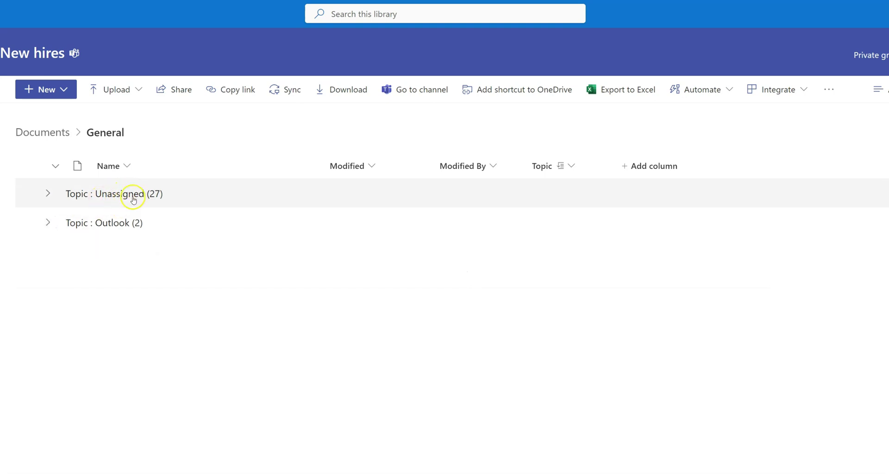
left_click(47, 195)
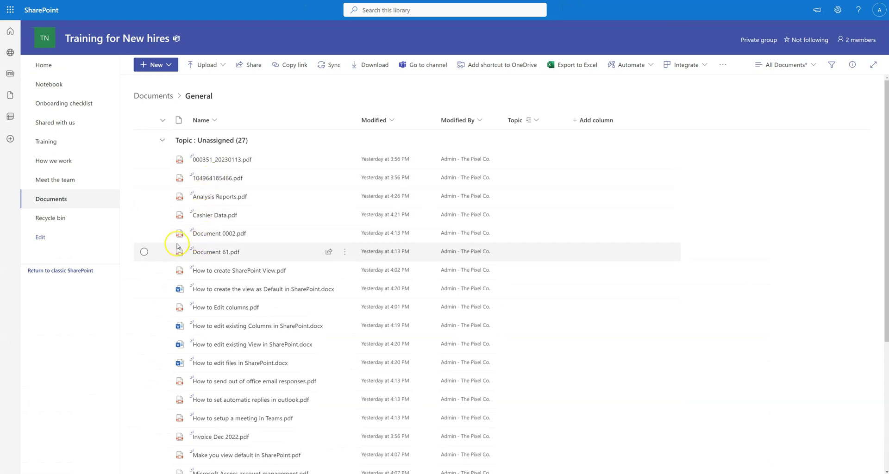
Set the Topic property of Document 0002.pdf to Excel and close its details.
left_click(143, 235)
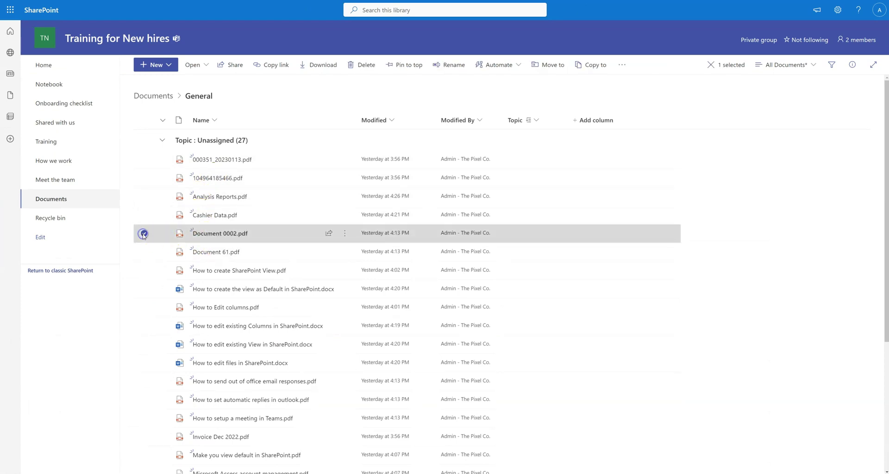
left_click(345, 233)
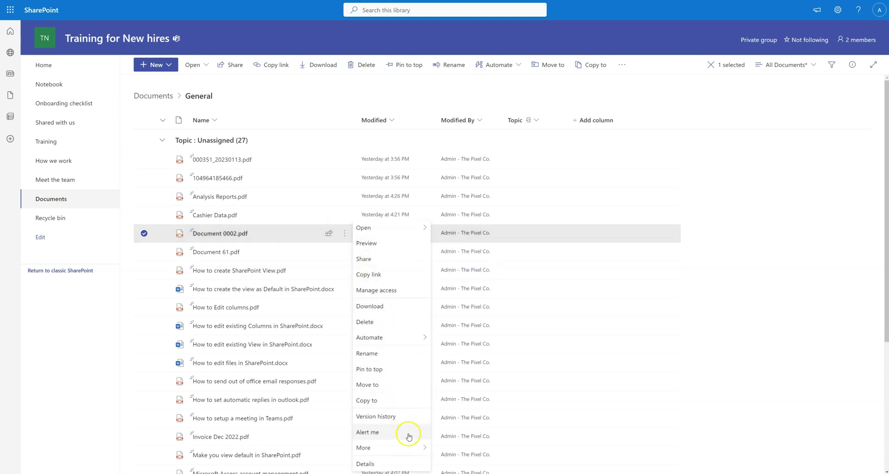
mouse_move(407, 447)
left_click(452, 417)
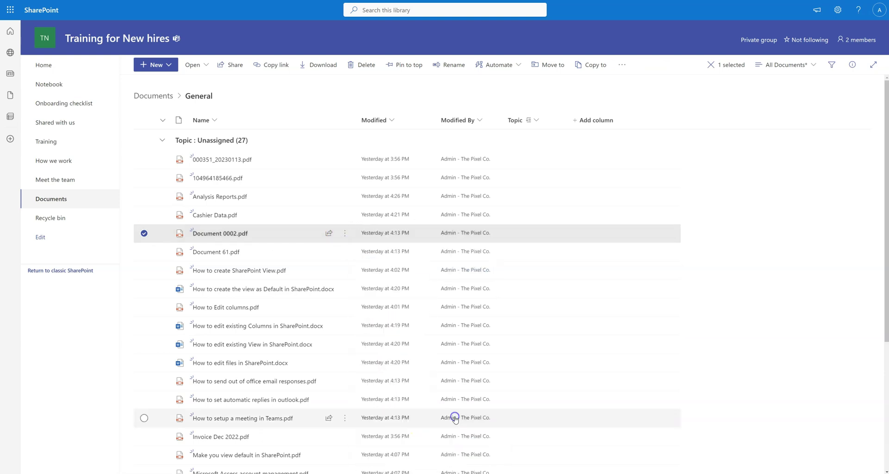
left_click(572, 185)
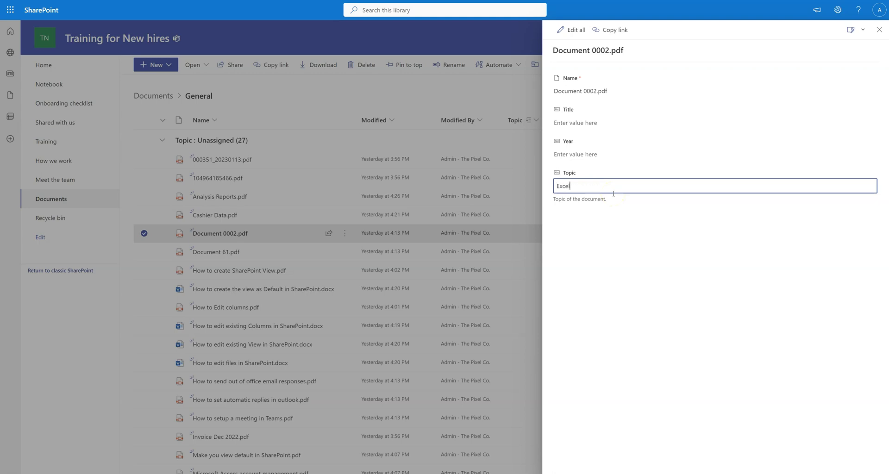
left_click(568, 232)
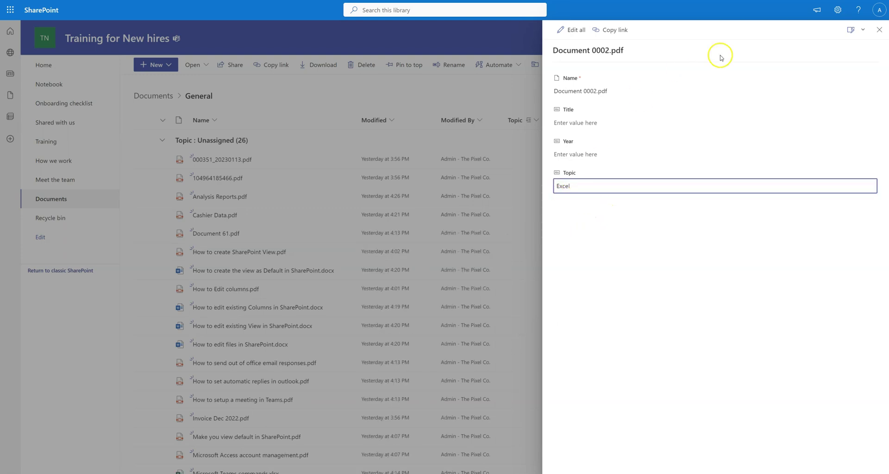
left_click(880, 30)
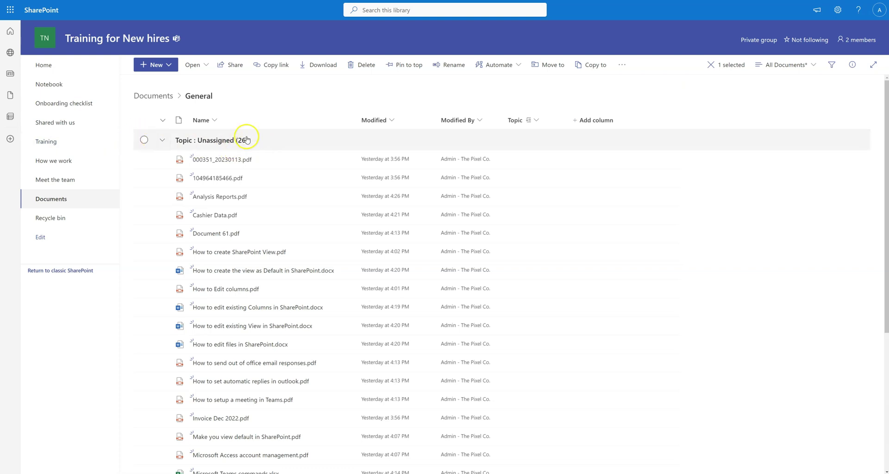
Collapse the Unassigned and Excel topic groups and clear the file selection.
left_click(162, 140)
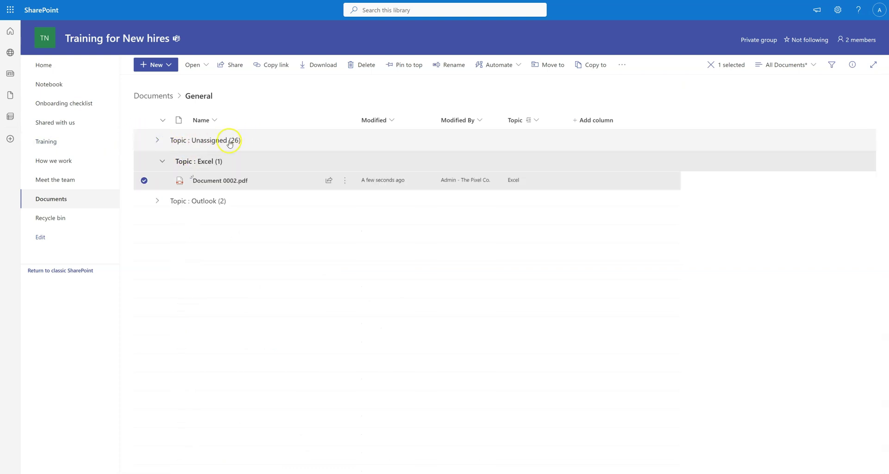
left_click(160, 162)
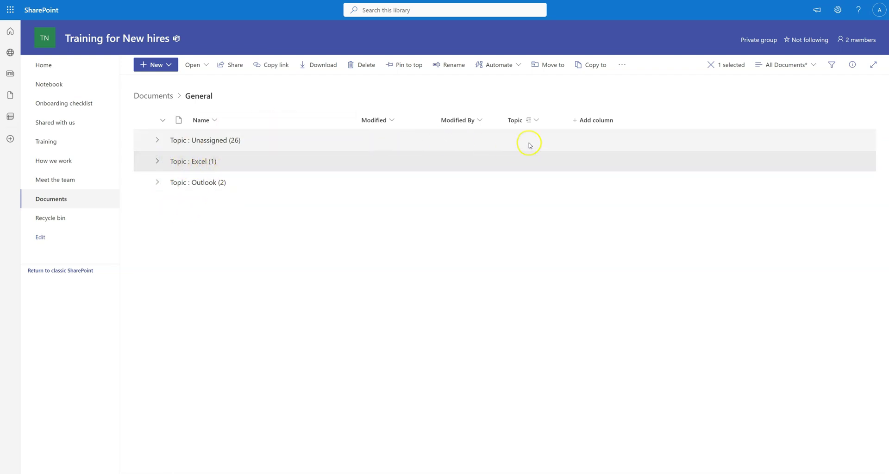
left_click(417, 215)
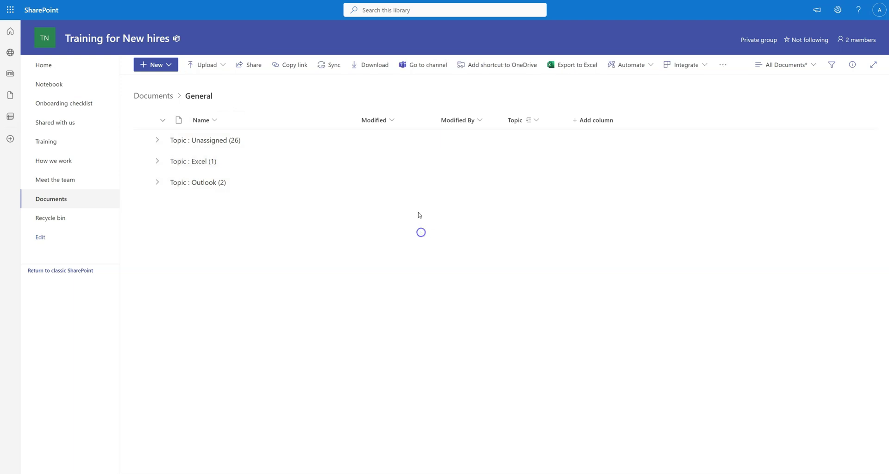
Sort the library by Topic from A to Z, and return to the saved, ungrouped All Documents view.
left_click(537, 121)
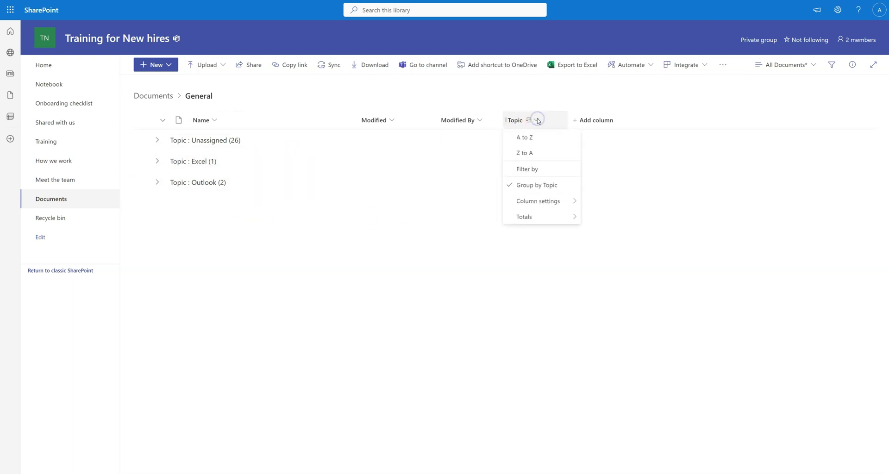
left_click(524, 138)
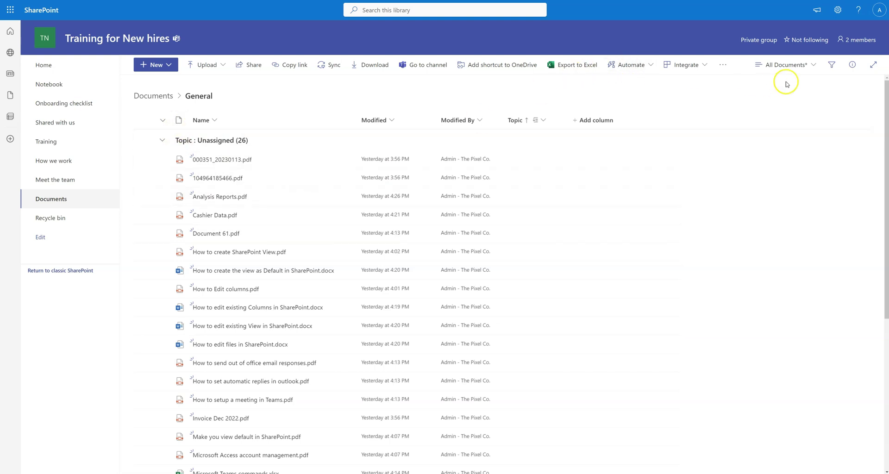
left_click(814, 67)
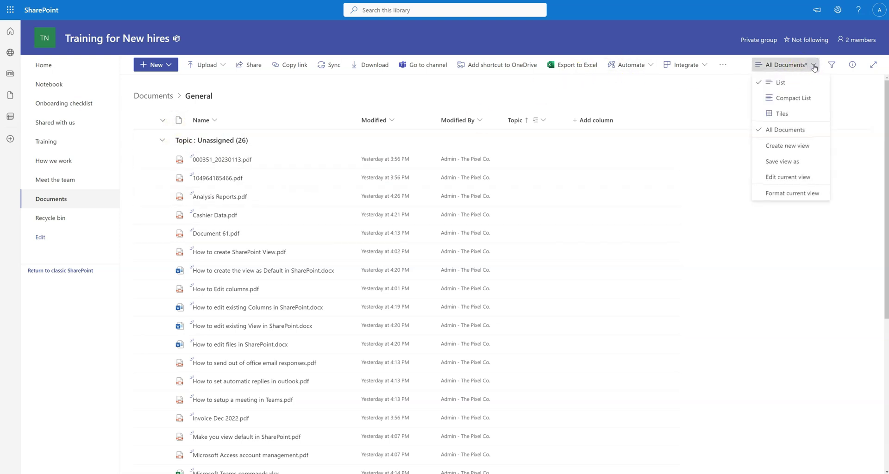
left_click(780, 132)
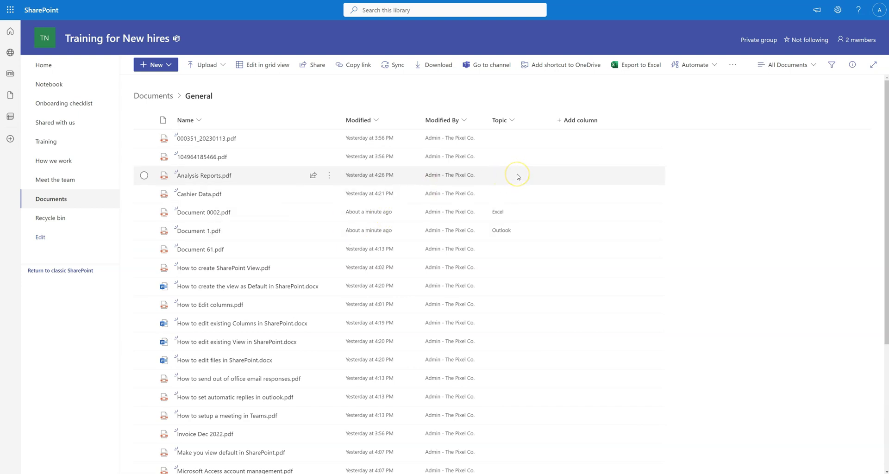
Start creating a Choice column and name it Document Type.
left_click(588, 120)
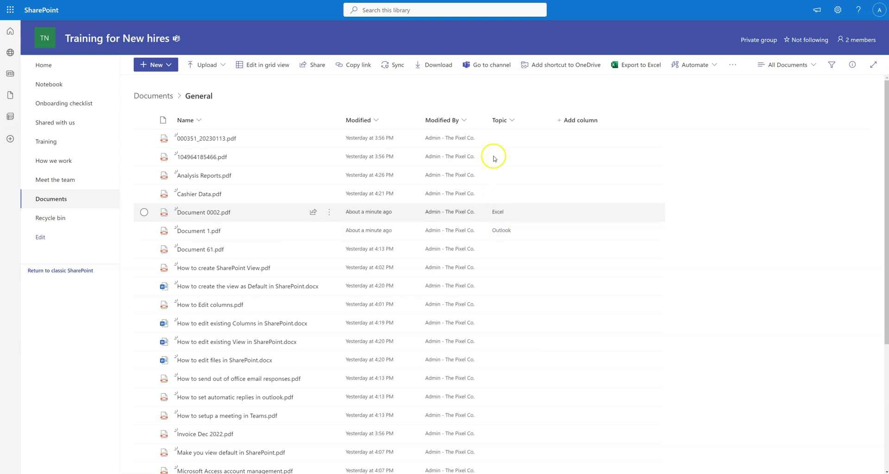
left_click(581, 87)
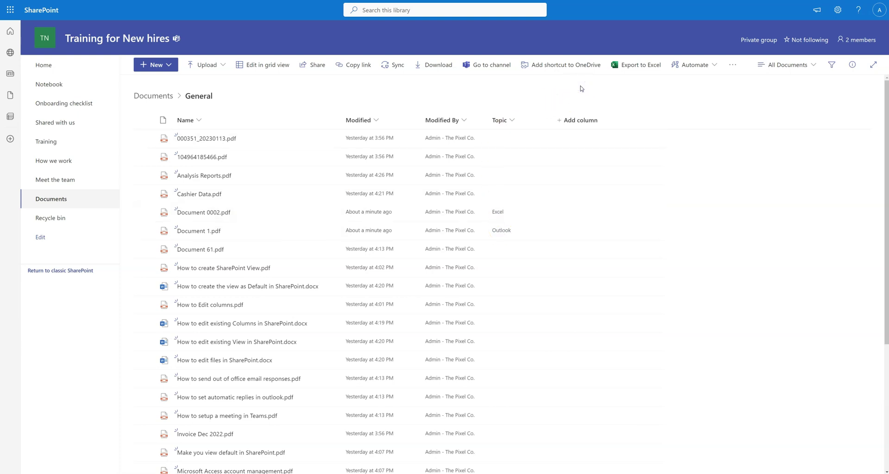
left_click(562, 121)
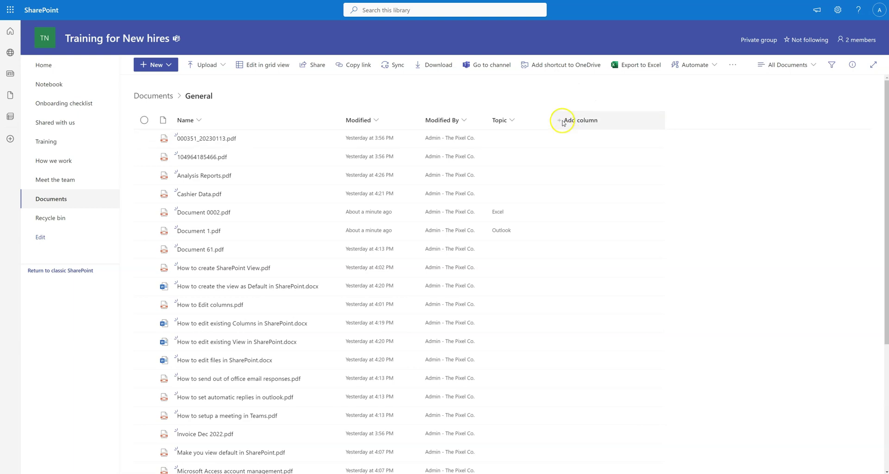
left_click(561, 121)
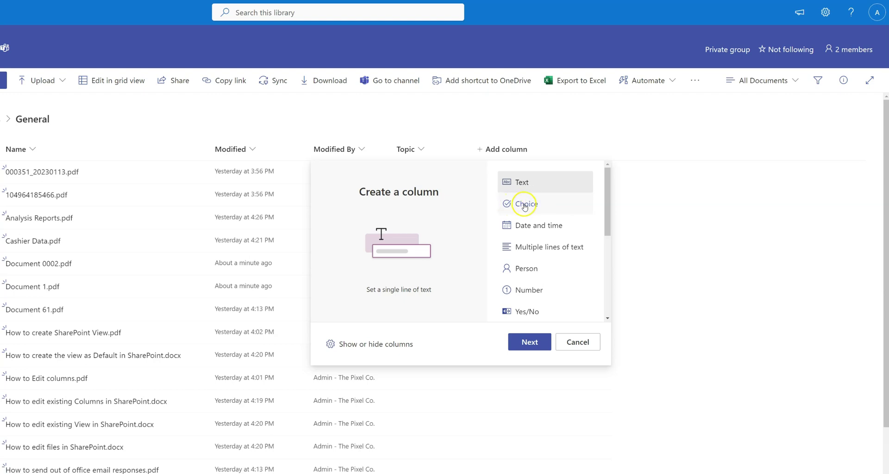
left_click(525, 205)
left_click(528, 342)
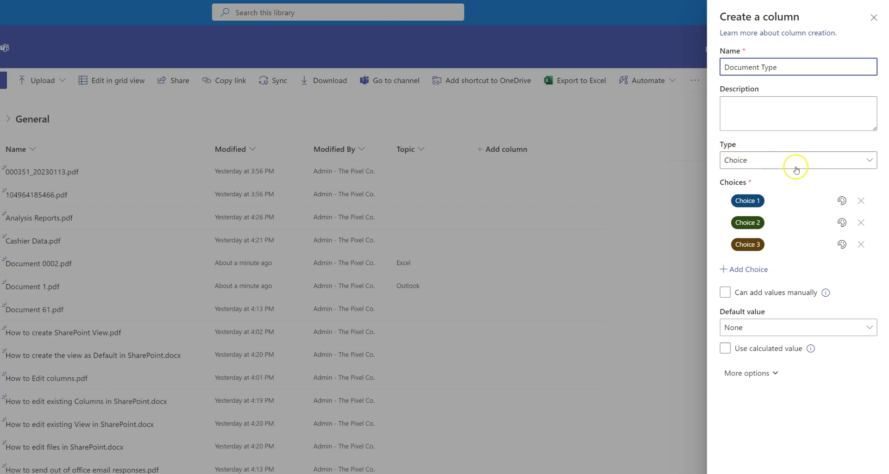
Name the three choices of the Document Type column How to Documents, Instructions and Demo Scenario.
left_click(757, 200)
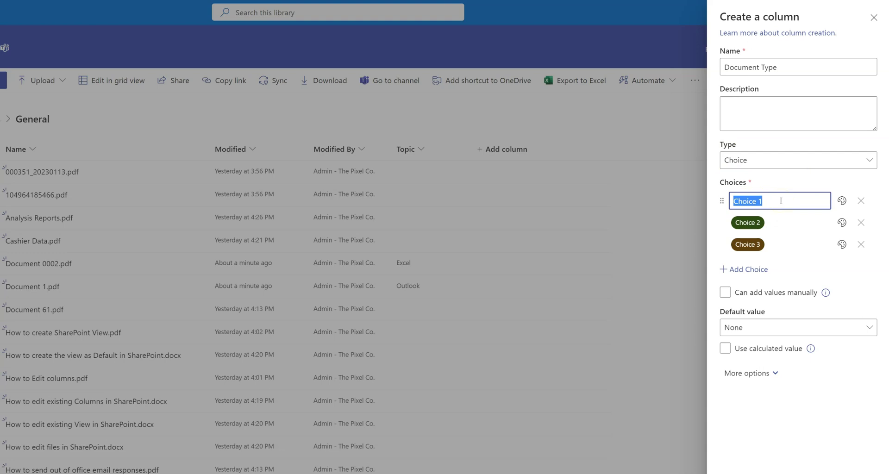
type("How to Documents")
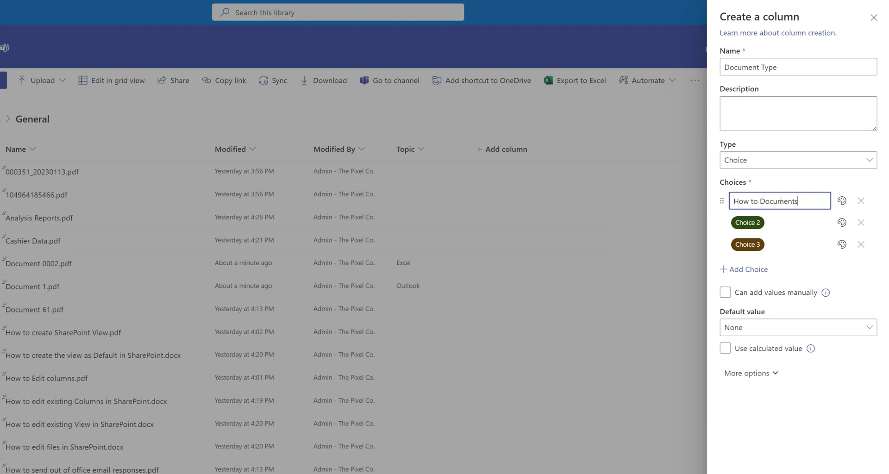
left_click(770, 224)
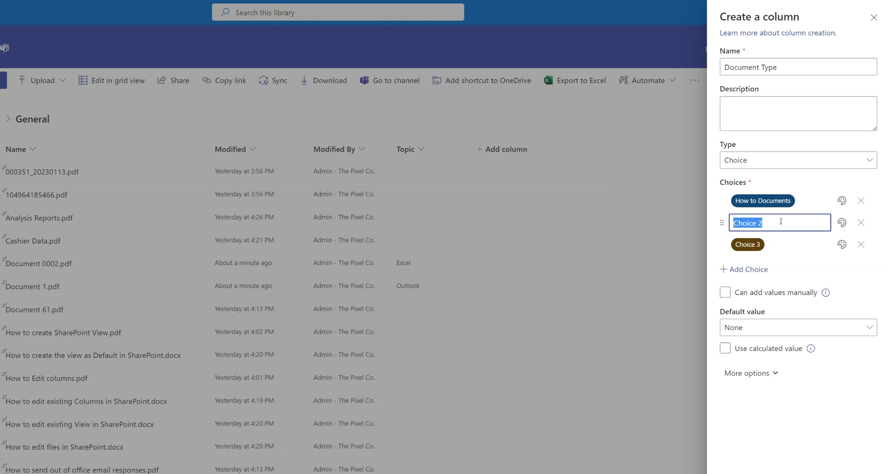
key("BackSpace")
type("Instructions")
left_click(761, 245)
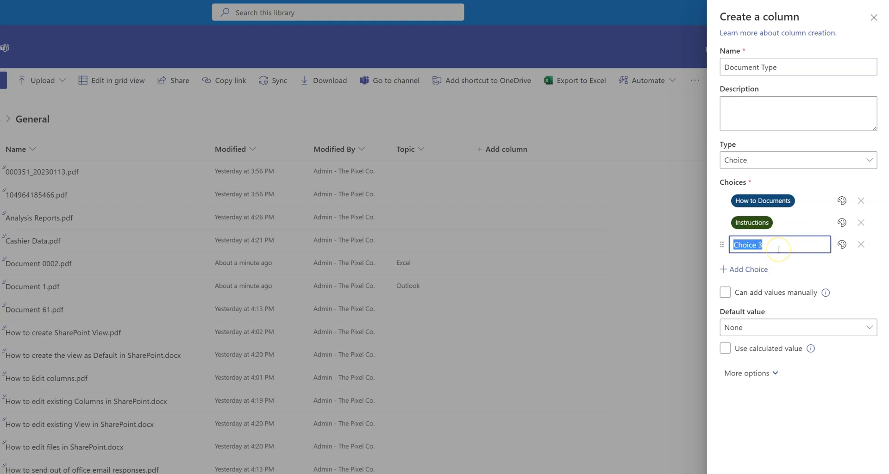
type("Demo Scenario")
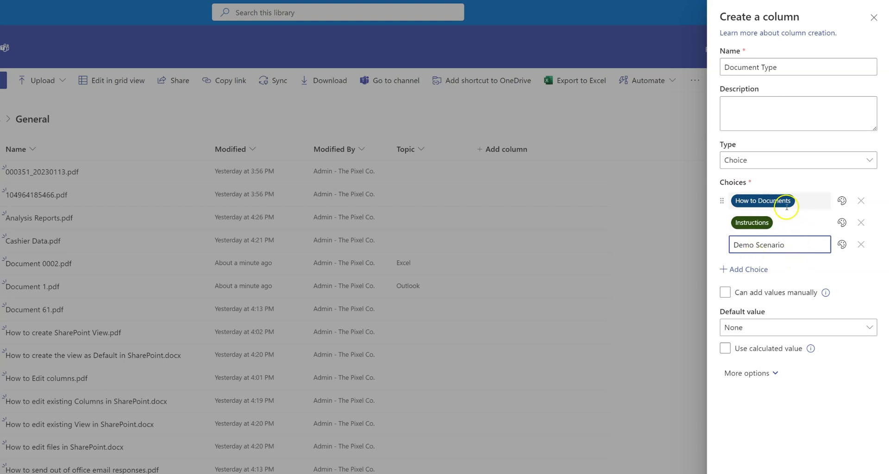
Add a fourth choice and remove it again, and change the Demo Scenario choice's fill color to light blue.
left_click(741, 271)
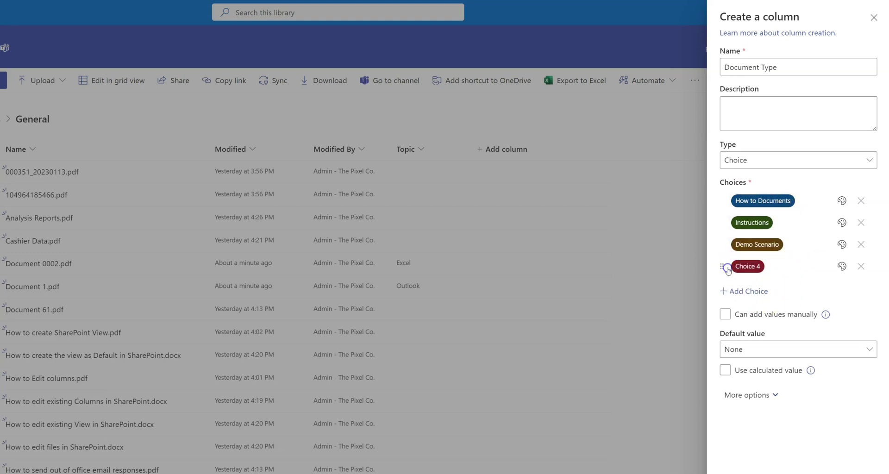
left_click(861, 267)
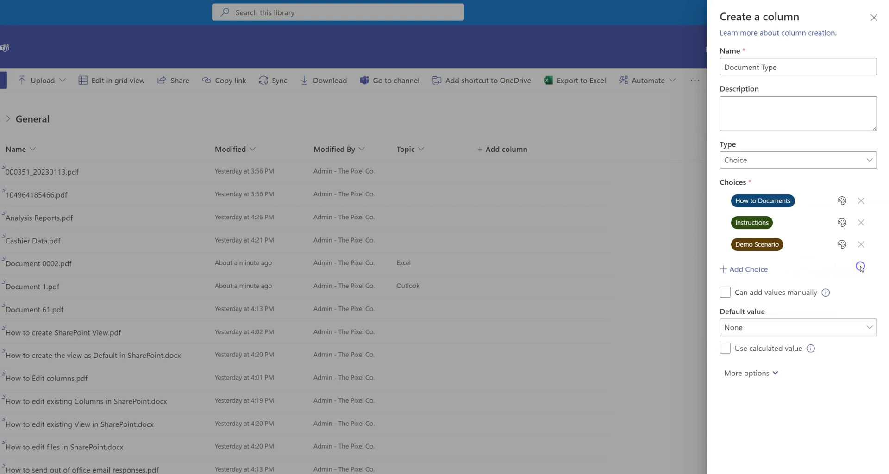
left_click(842, 244)
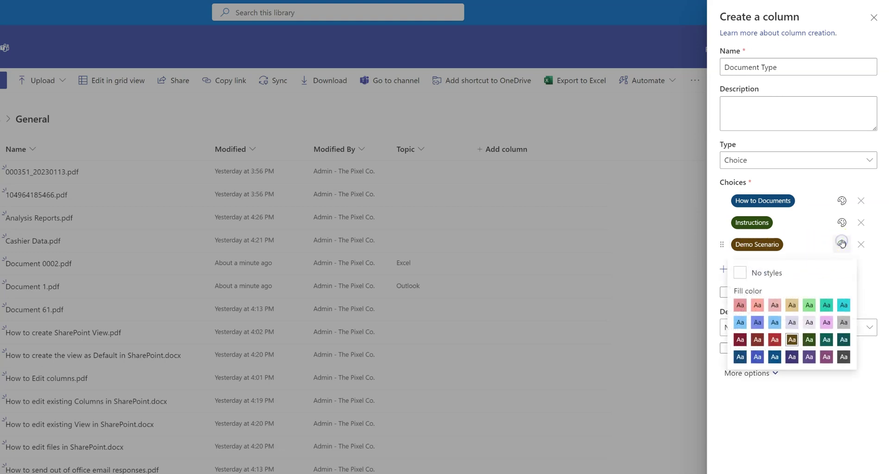
left_click(776, 322)
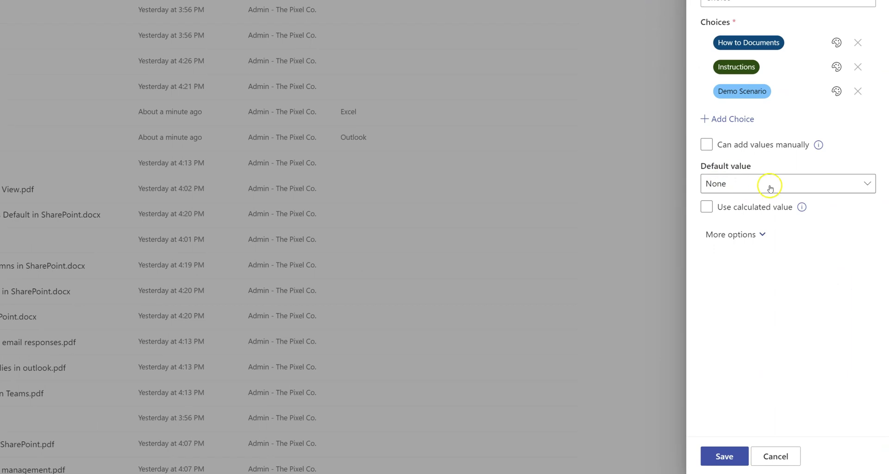
Try How to Documents as the default value of the Document Type column, and set it back to None.
left_click(870, 185)
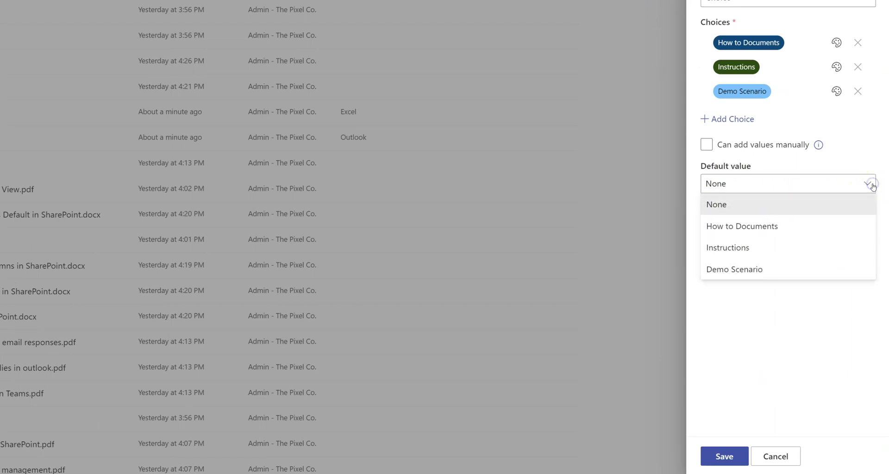
left_click(755, 184)
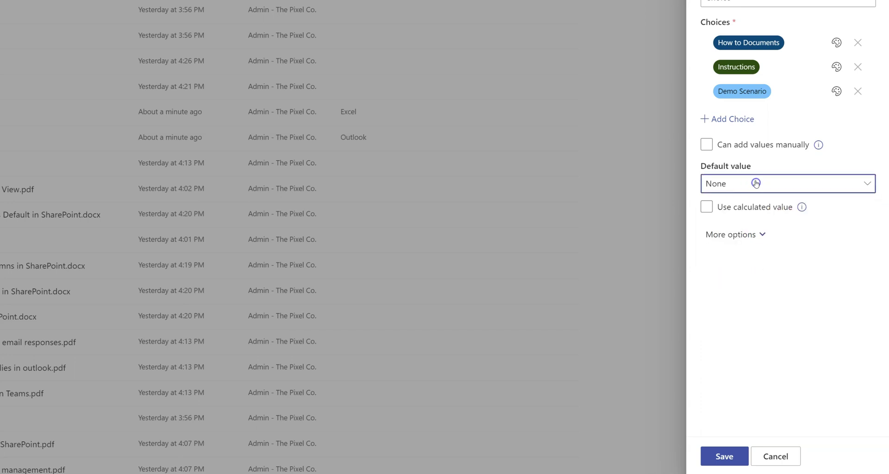
left_click(865, 185)
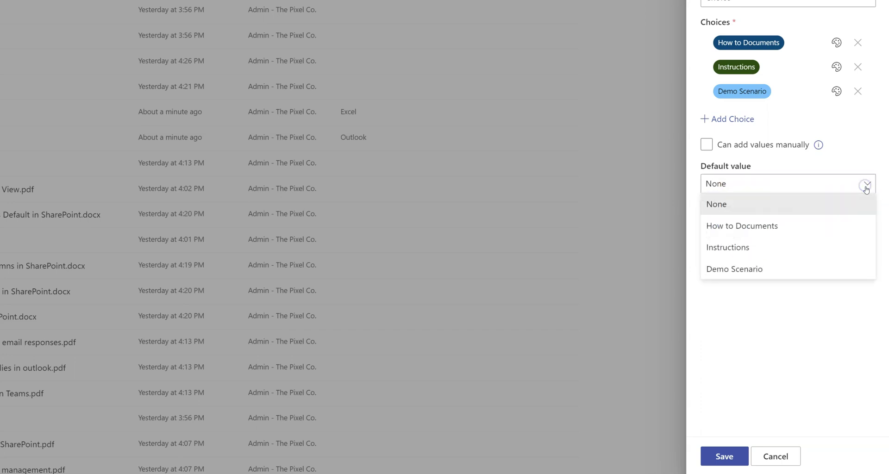
left_click(753, 226)
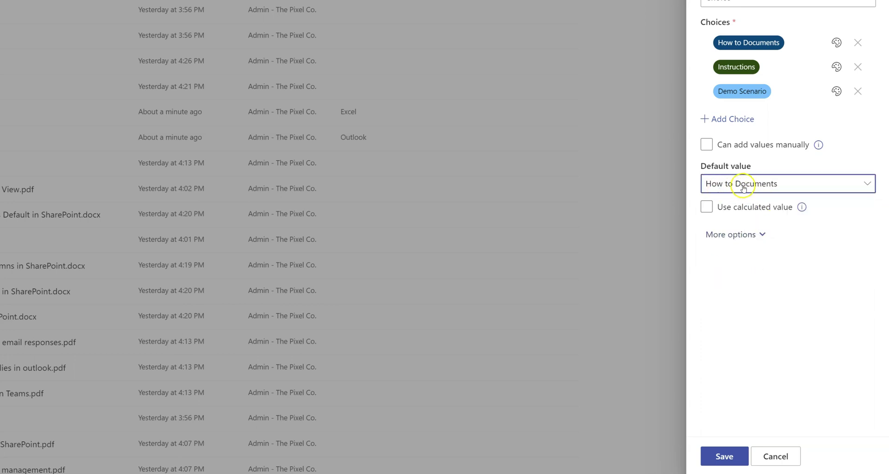
left_click(858, 185)
left_click(726, 204)
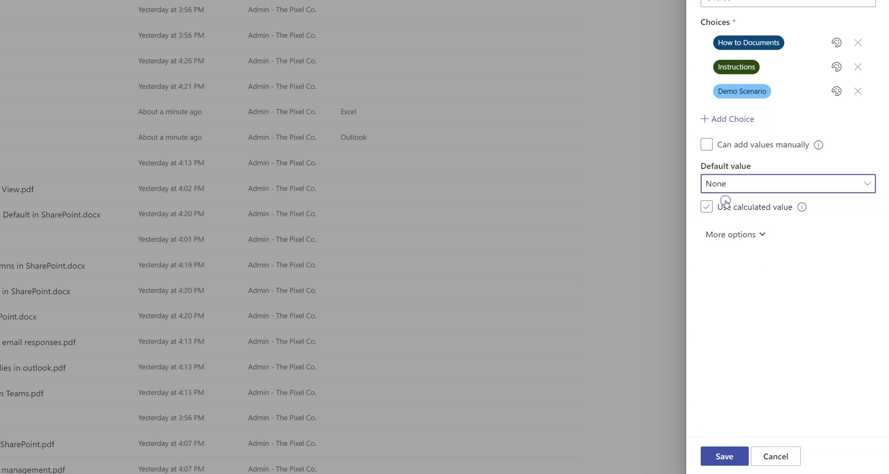
Review the additional options for the Document Type column, such as choice display and multiple selections, and collapse them.
left_click(743, 236)
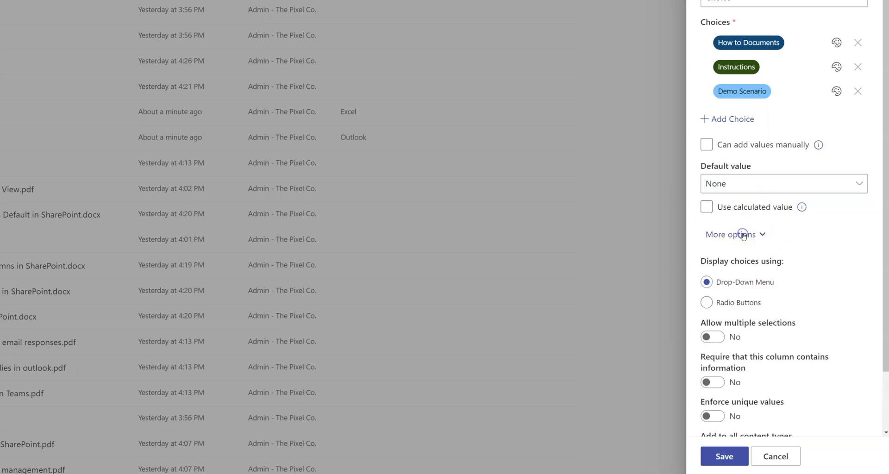
scroll(771, 283, "down", 2)
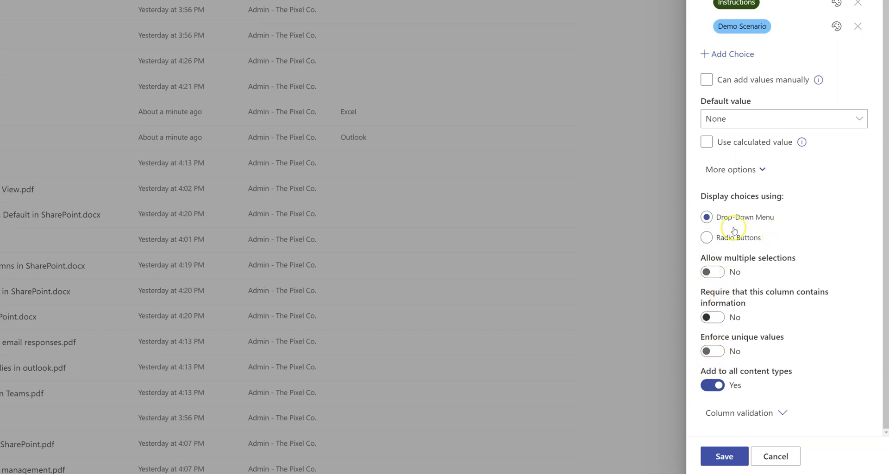
left_click(762, 171)
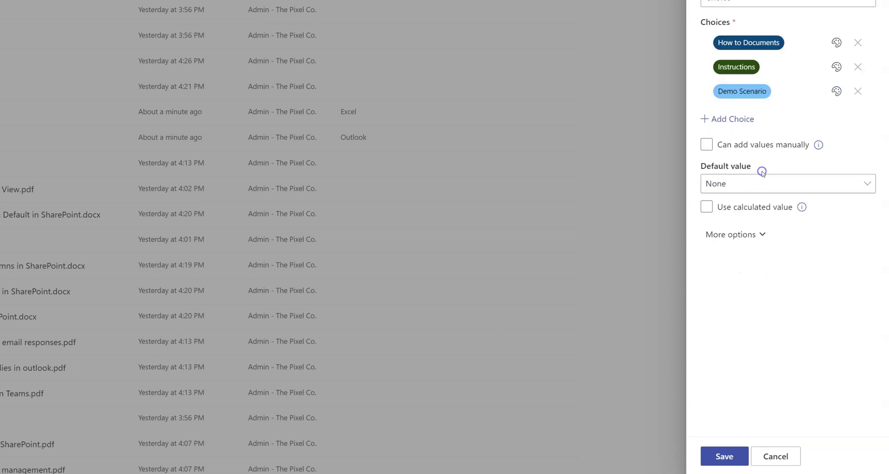
Save the new Document Type column and set the Document Type of Analysis Reports.pdf to Demo Scenario.
left_click(724, 457)
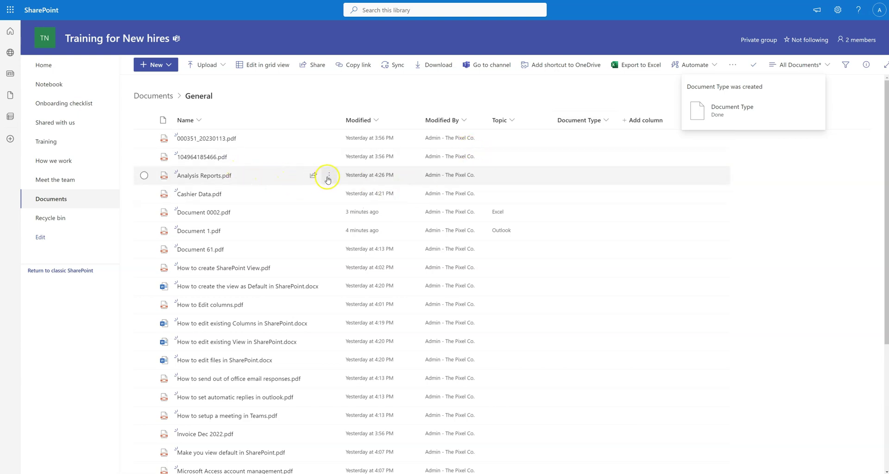
mouse_move(326, 178)
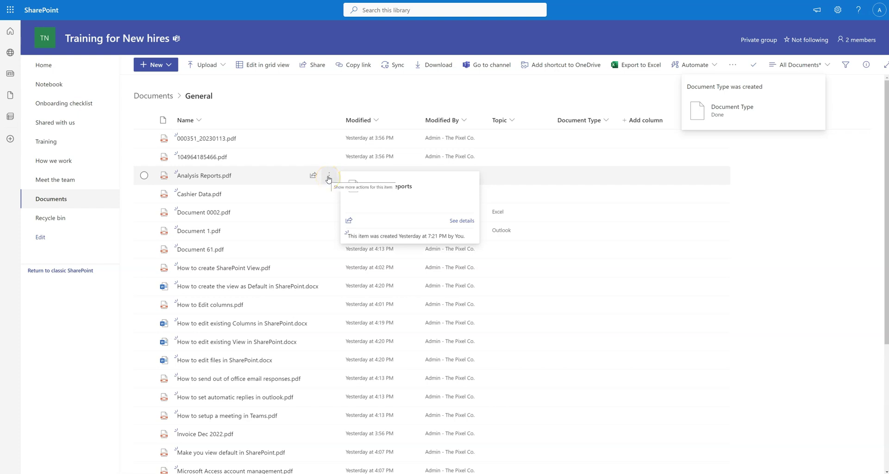
left_click(144, 175)
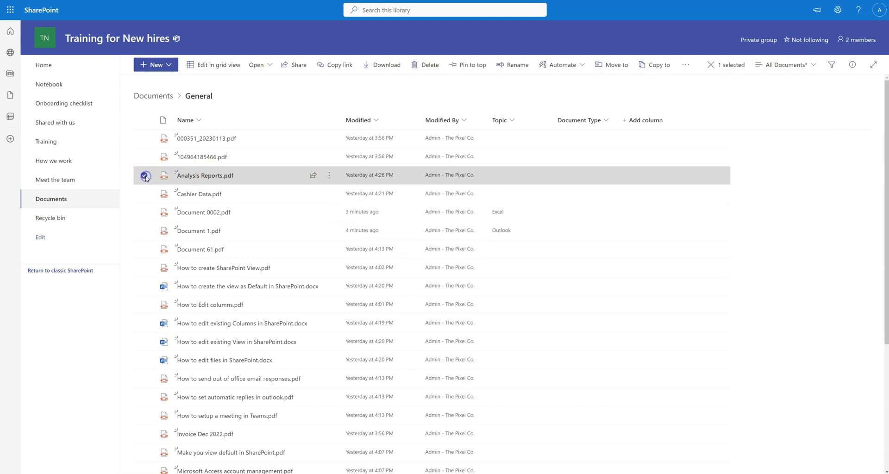
left_click(330, 176)
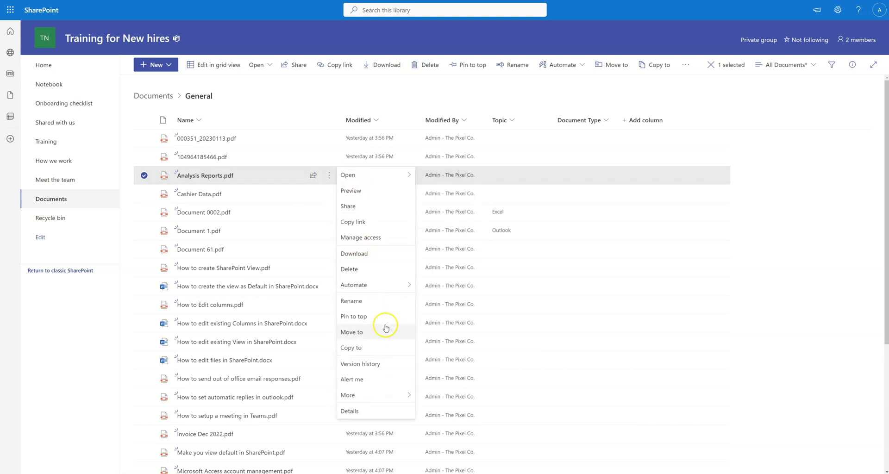
mouse_move(397, 394)
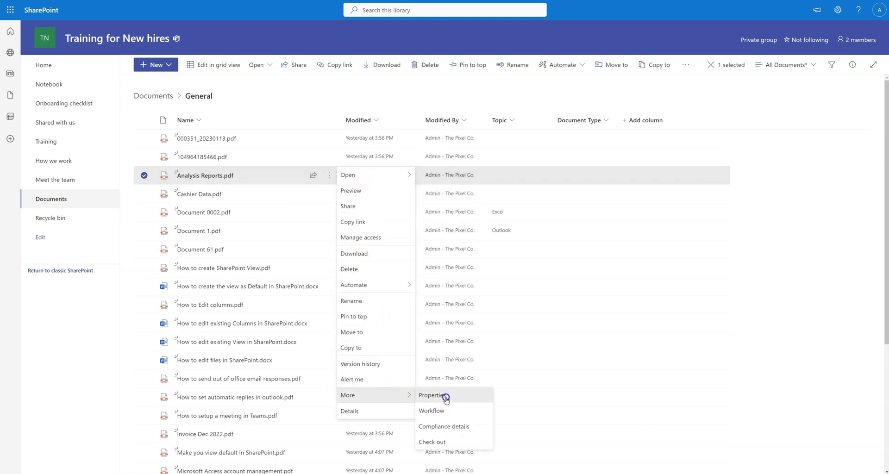
left_click(430, 395)
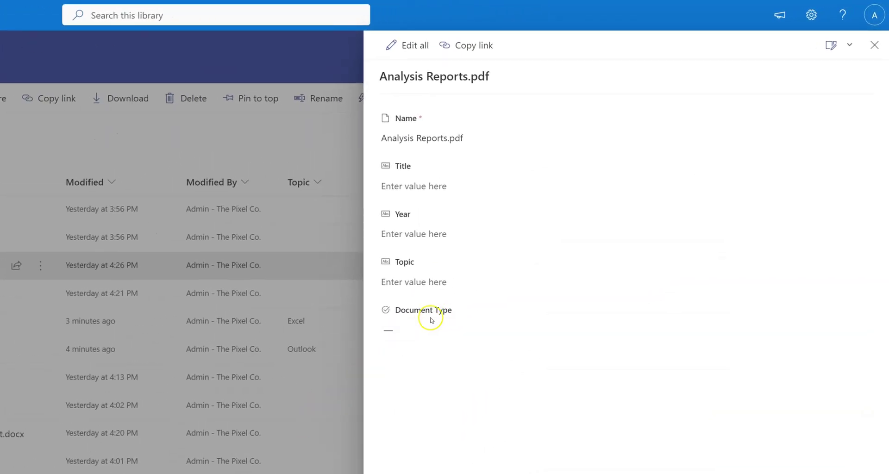
left_click(391, 331)
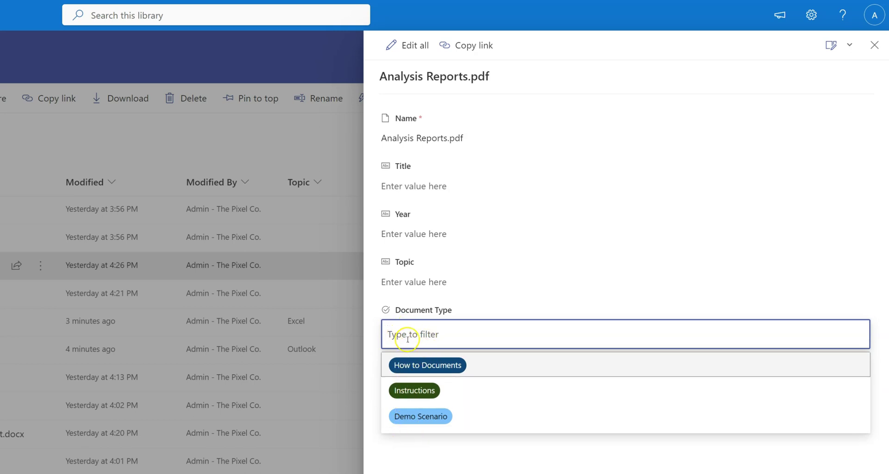
left_click(437, 418)
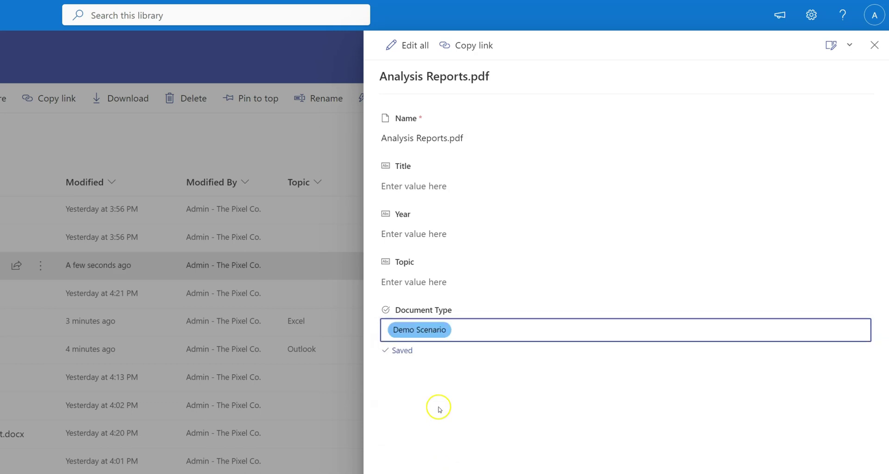
left_click(874, 45)
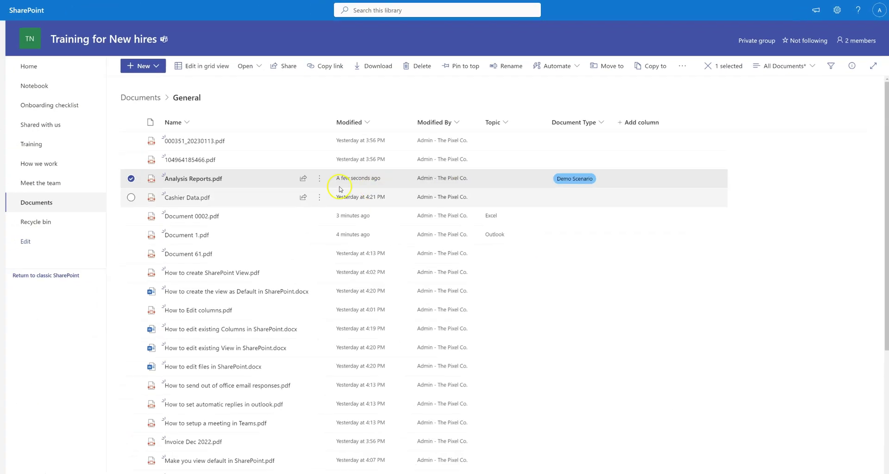
left_click(144, 176)
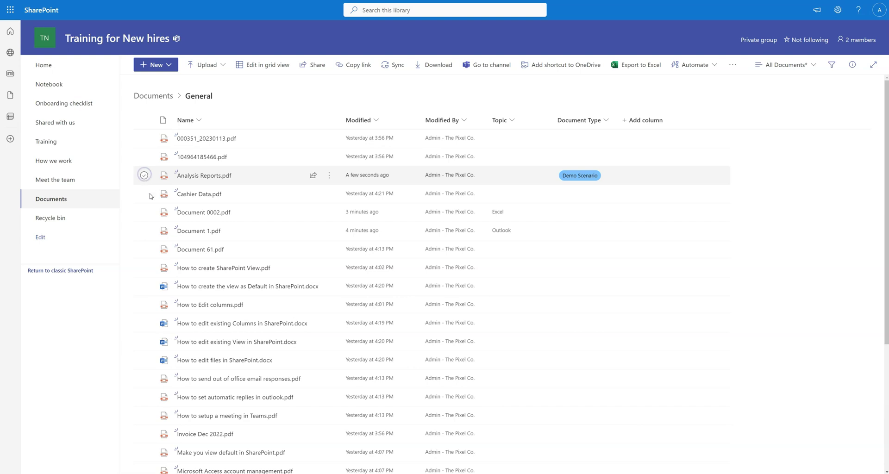
Set the Document Type of 104964185466.pdf, Document 1.pdf, How to create SharePoint View.pdf and How to Edit columns.pdf to Instructions in one bulk edit.
left_click(143, 230)
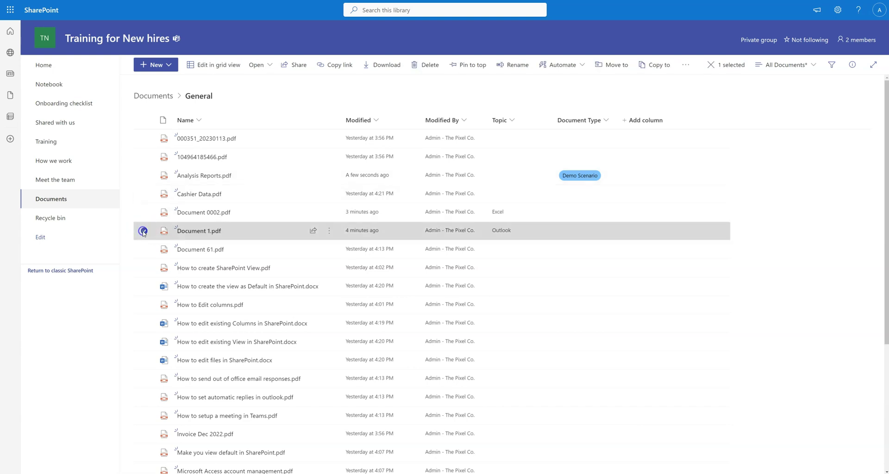
left_click(144, 306)
left_click(144, 268)
left_click(144, 156)
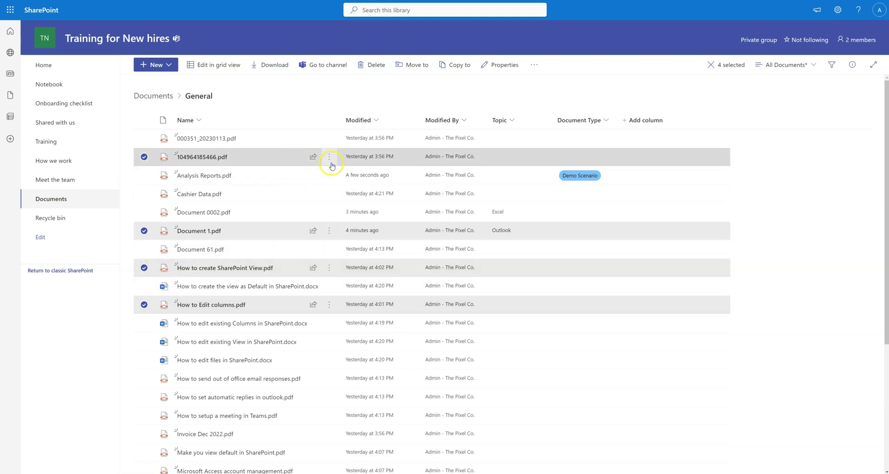
mouse_move(328, 160)
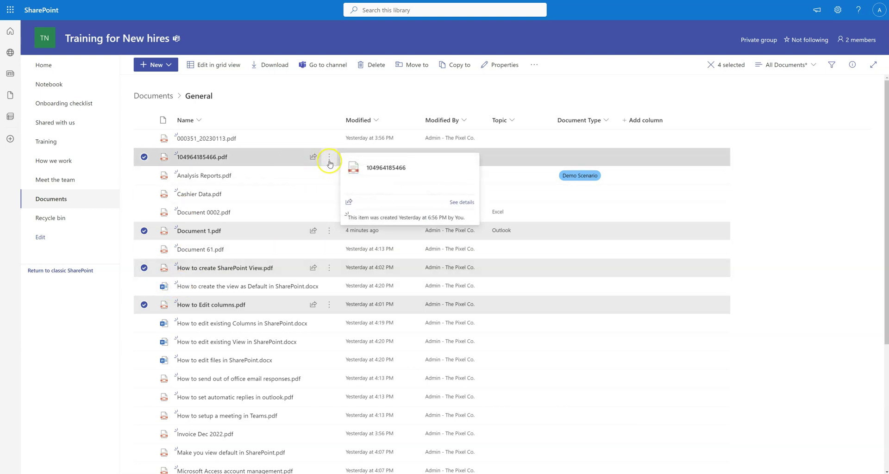
left_click(329, 162)
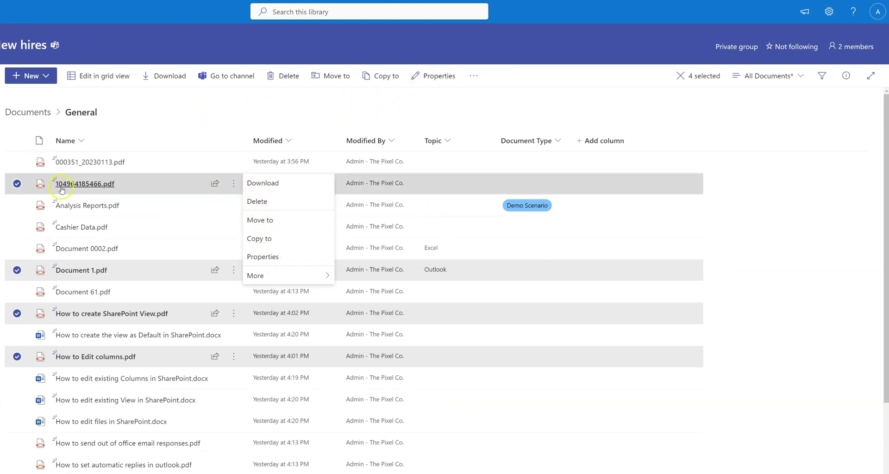
left_click(436, 77)
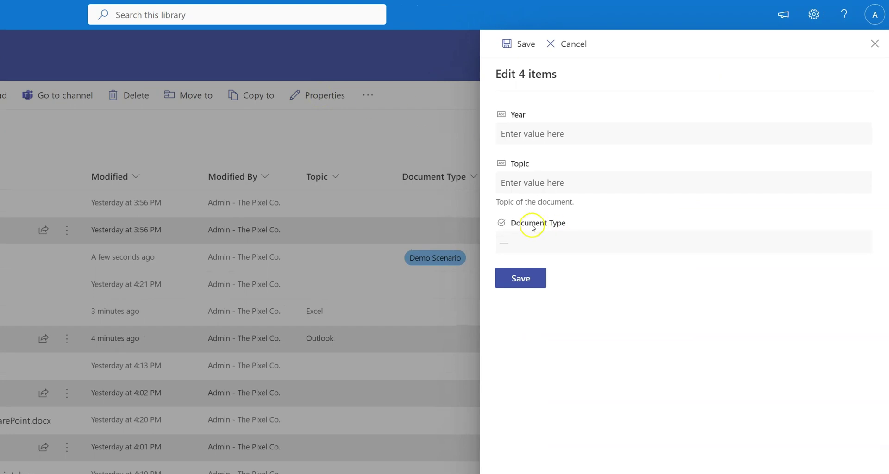
left_click(537, 246)
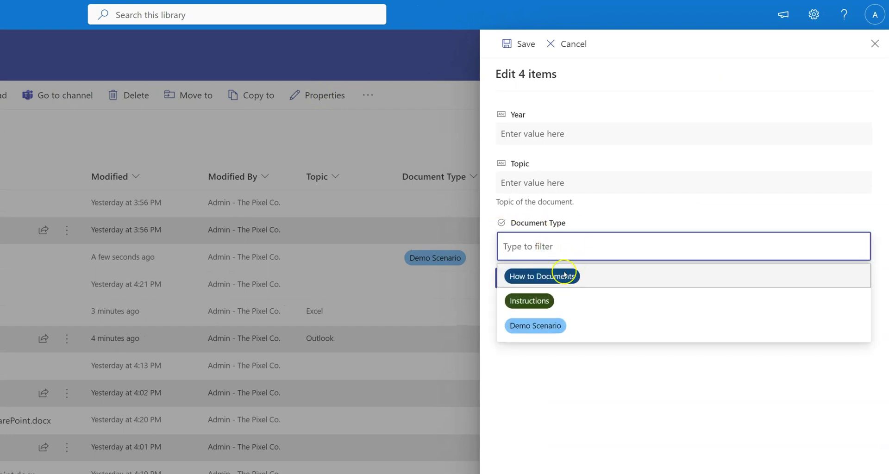
left_click(530, 301)
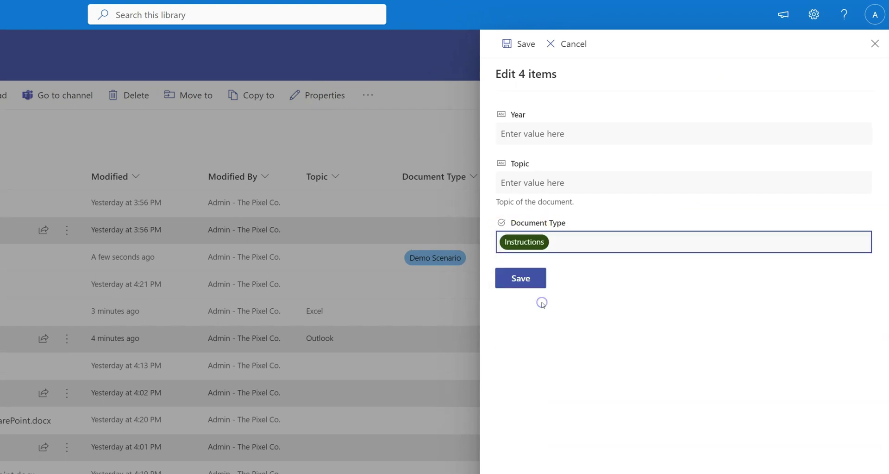
left_click(521, 278)
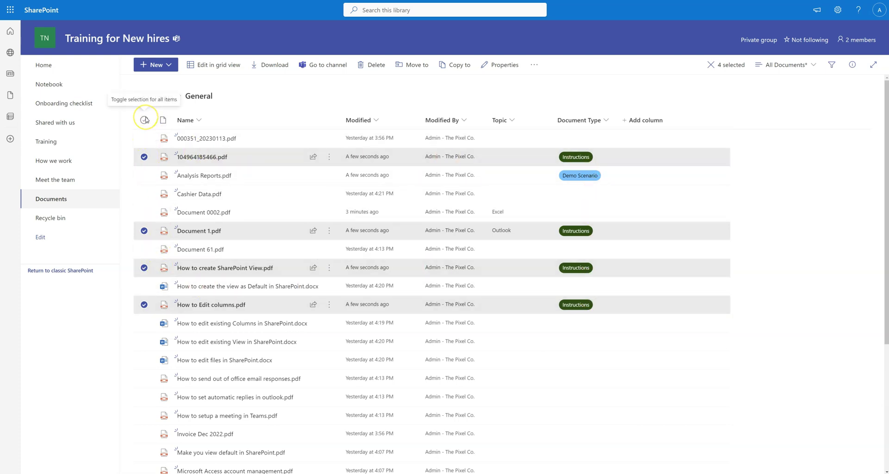
left_click(308, 89)
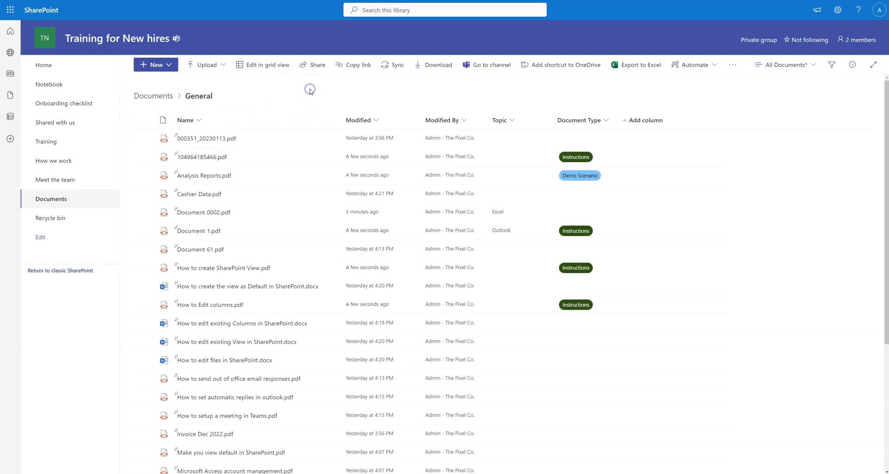
Bulk-assign the Document Type How to Documents to Microsoft Access account management.pdf, Outlook Shortcuts file.xlsx, PO# 8155.pdf and Purchase History.xlsx.
scroll(278, 250, "down", 5)
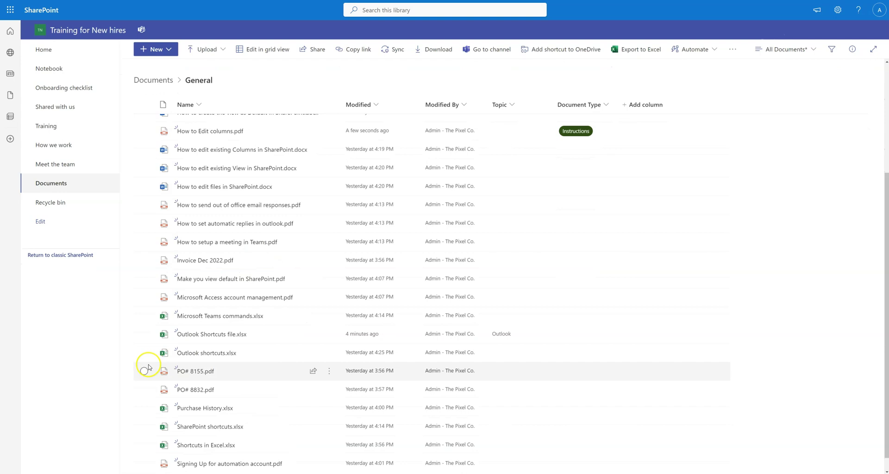
left_click(143, 371)
left_click(143, 334)
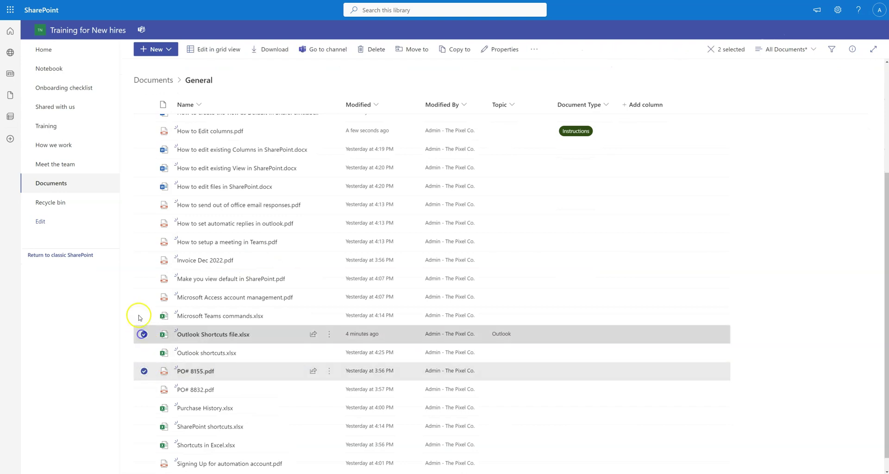
left_click(142, 297)
left_click(143, 410)
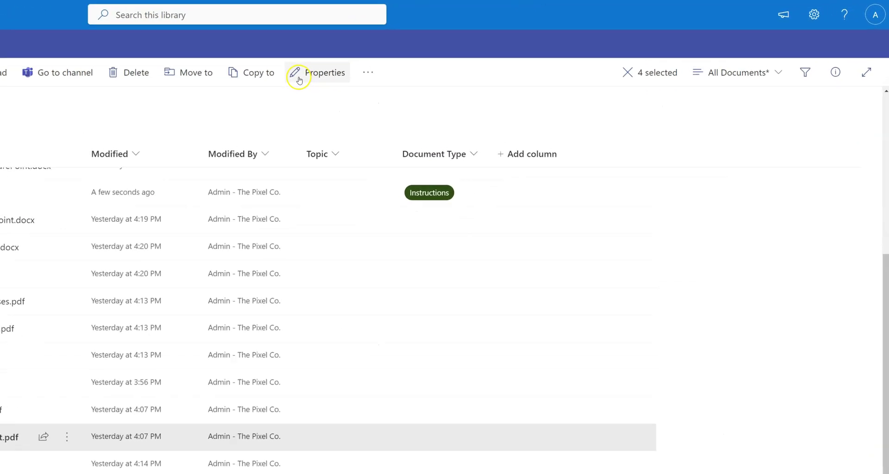
left_click(484, 52)
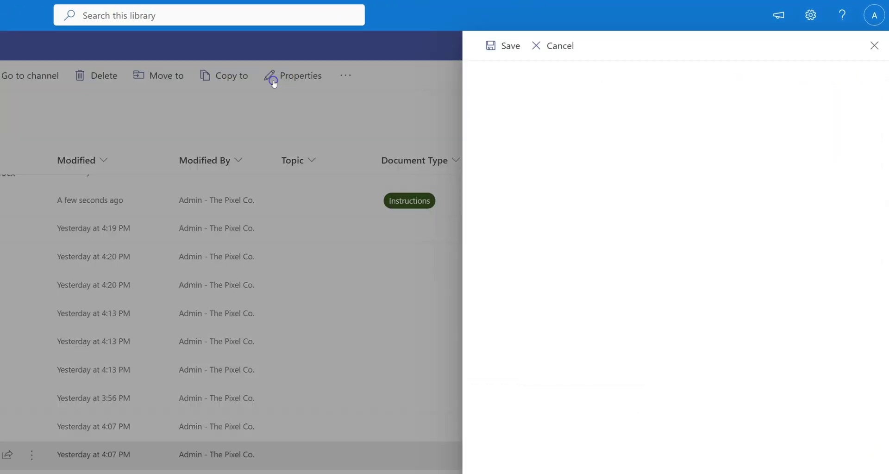
left_click(565, 248)
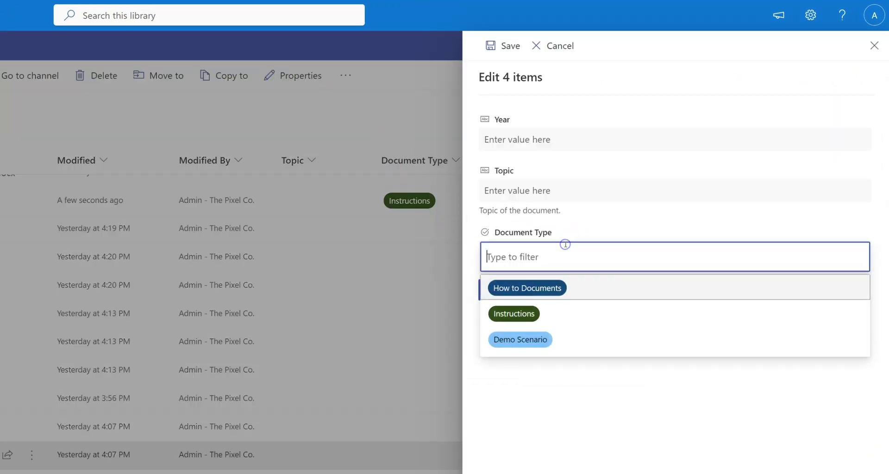
left_click(546, 289)
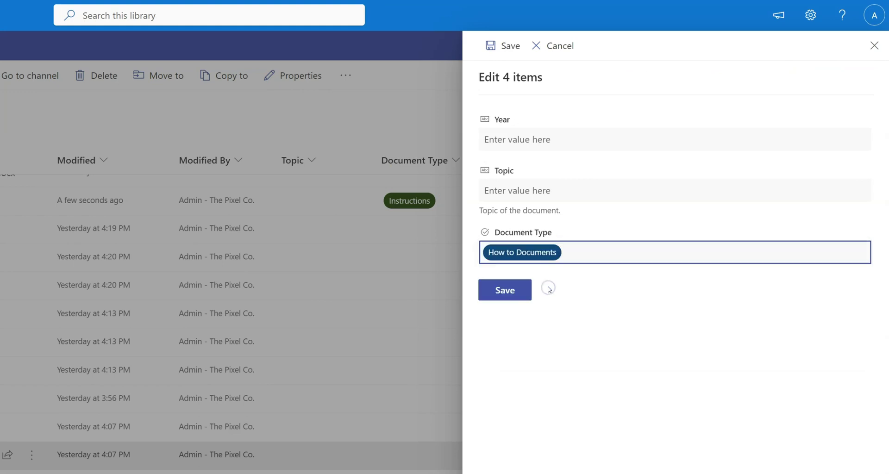
left_click(517, 290)
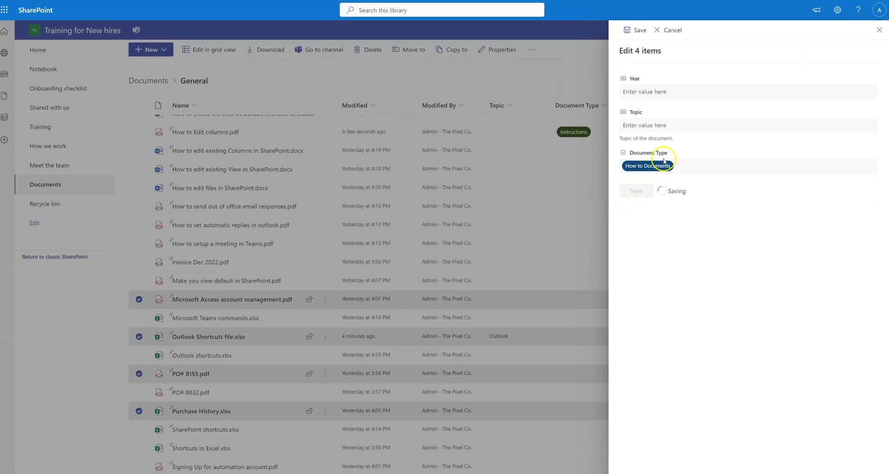
left_click(879, 30)
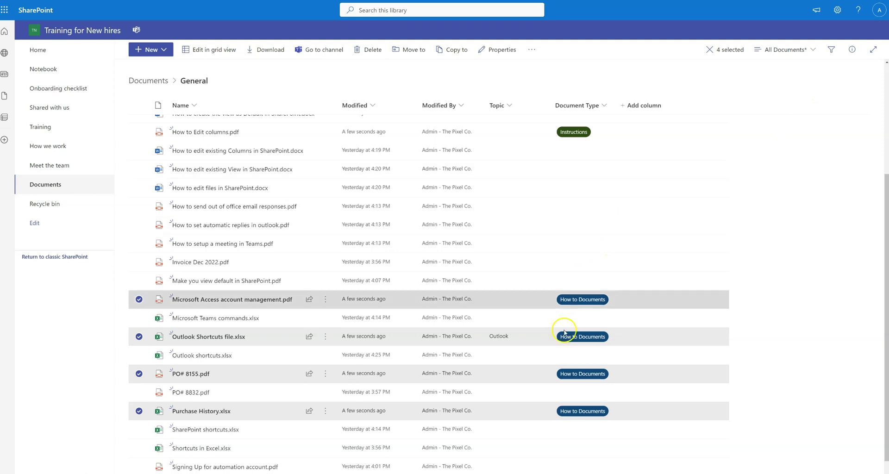
scroll(493, 224, "up", 5)
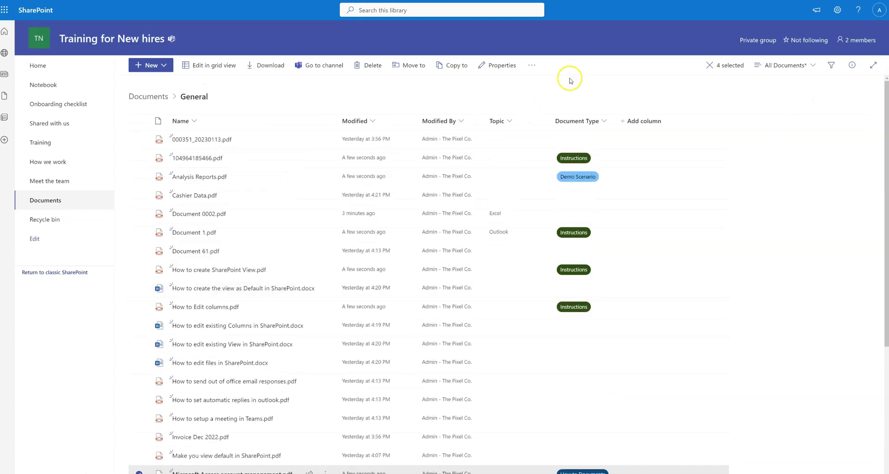
left_click(571, 81)
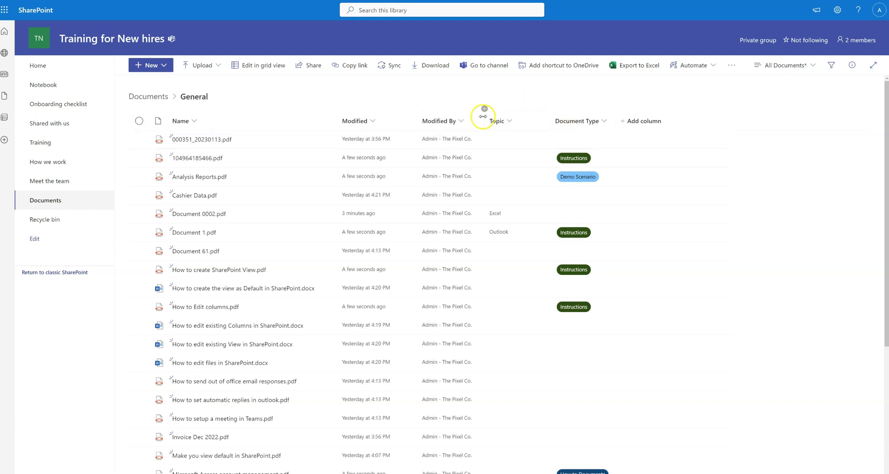
Group the library by Document Type with all groups collapsed, and inspect the files under Instructions and How to Documents.
left_click(604, 121)
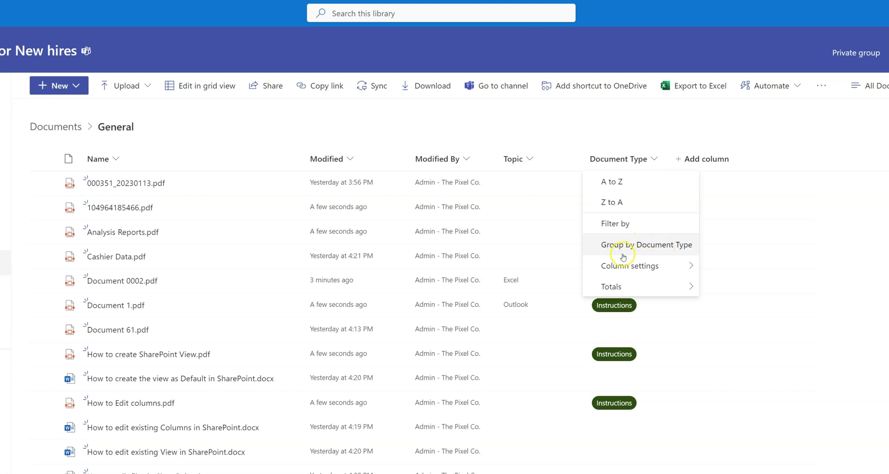
left_click(643, 246)
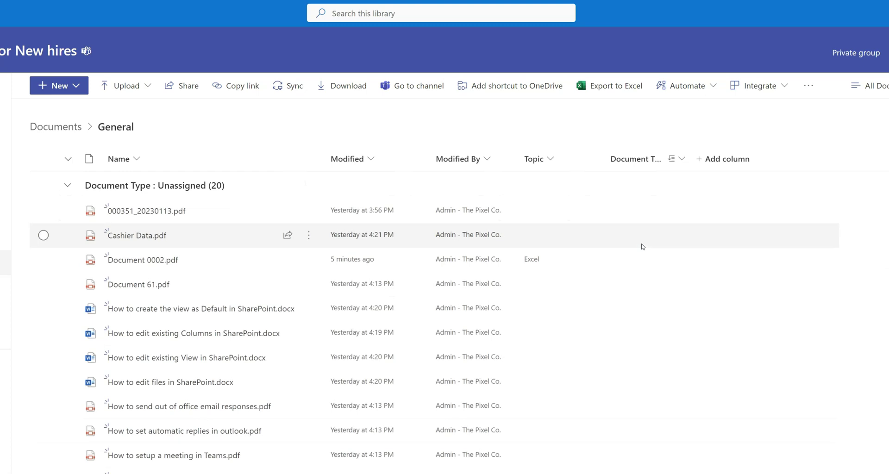
left_click(76, 160)
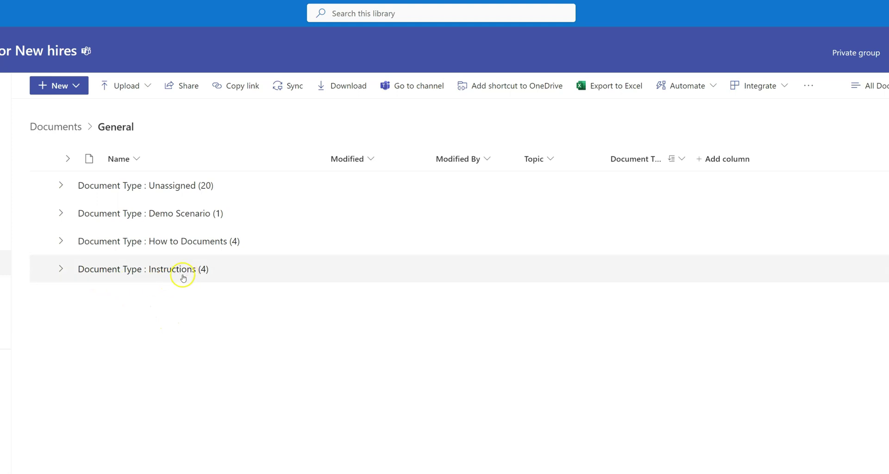
left_click(62, 269)
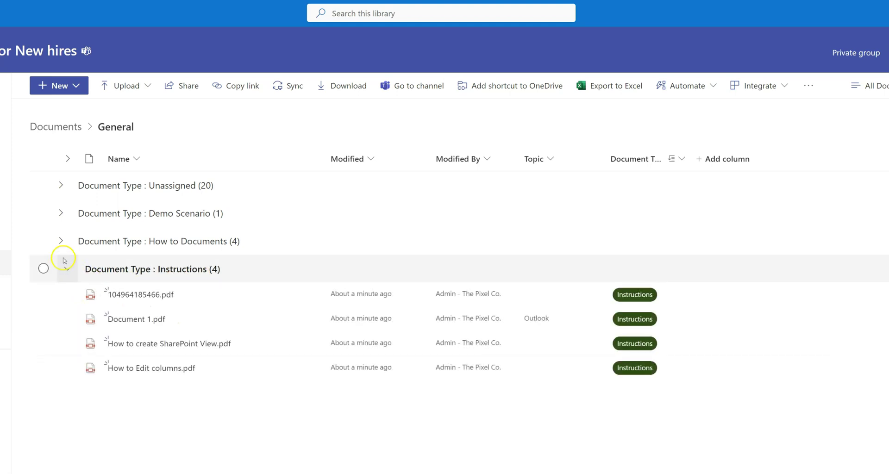
left_click(59, 242)
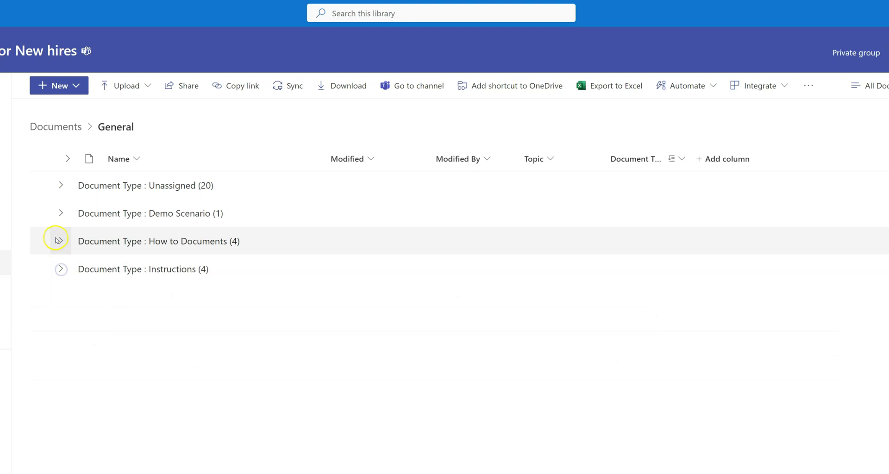
left_click(56, 240)
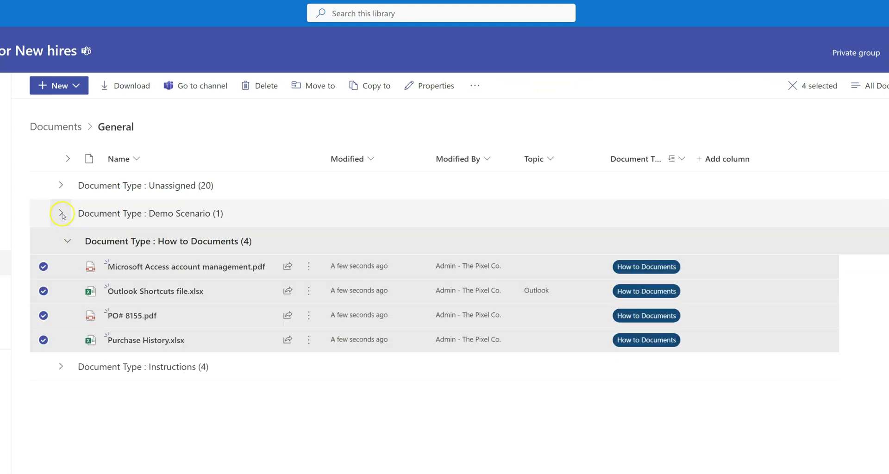
Inspect the Demo Scenario and Unassigned groups, clear the file selection and leave all Document Type groups collapsed.
left_click(62, 214)
left_click(64, 214)
left_click(48, 235)
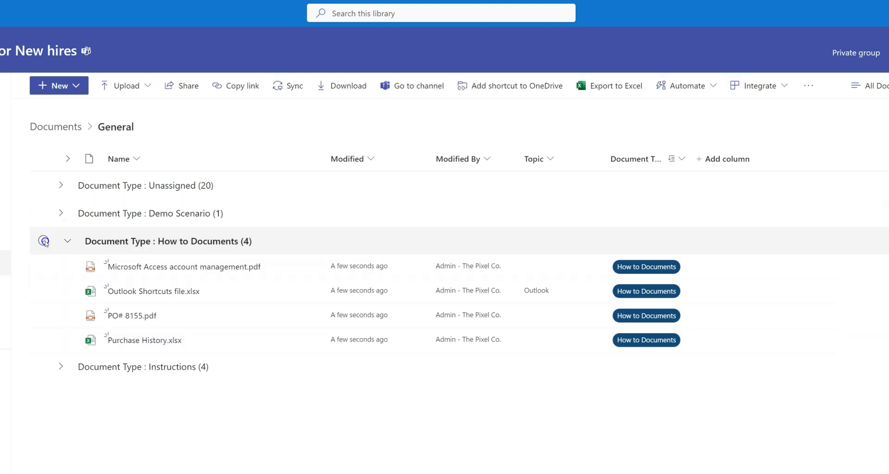
left_click(67, 239)
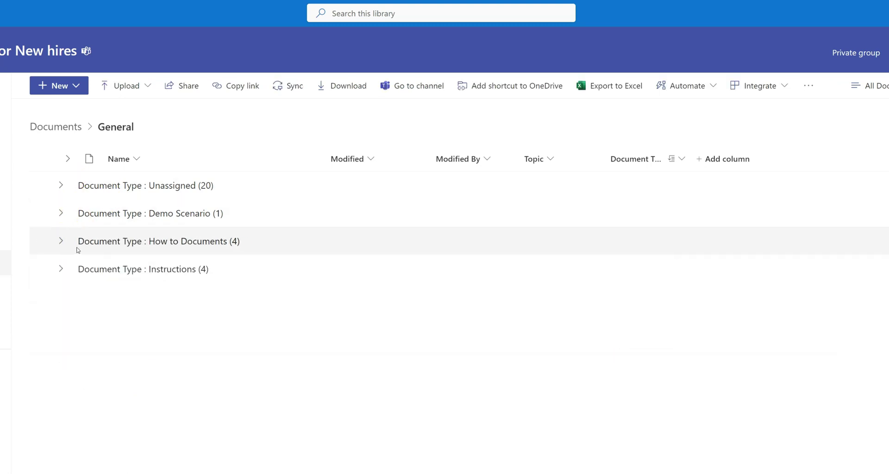
left_click(61, 187)
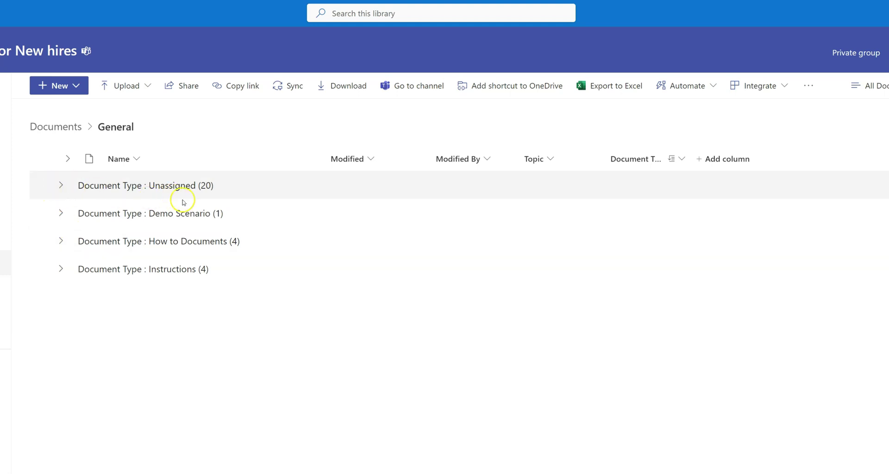
left_click(59, 185)
left_click(68, 185)
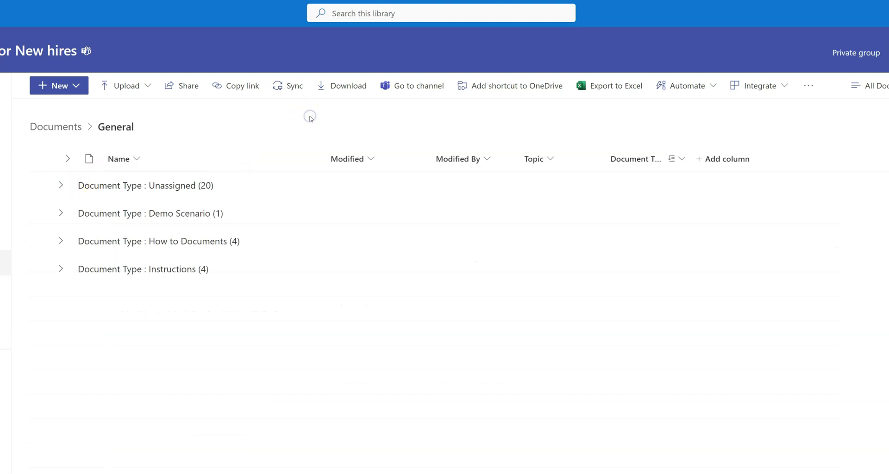
Remove the grouping by Document Type and look over the sorting and grouping options of Modified By and Topic.
left_click(682, 159)
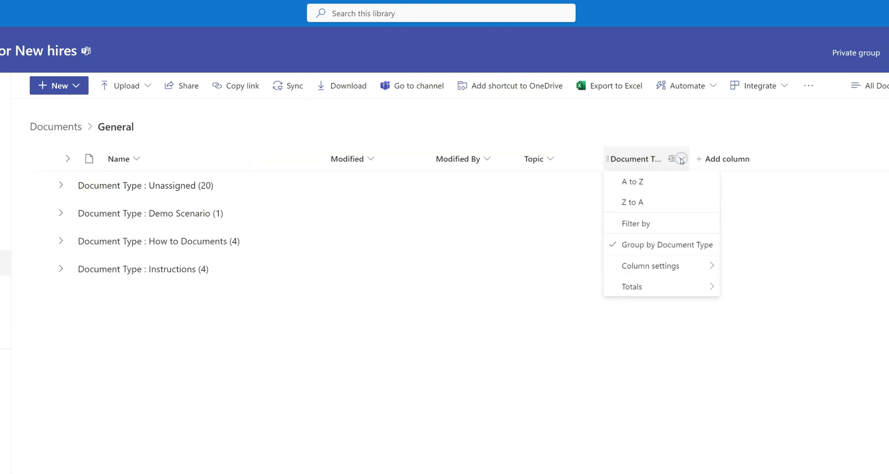
left_click(646, 245)
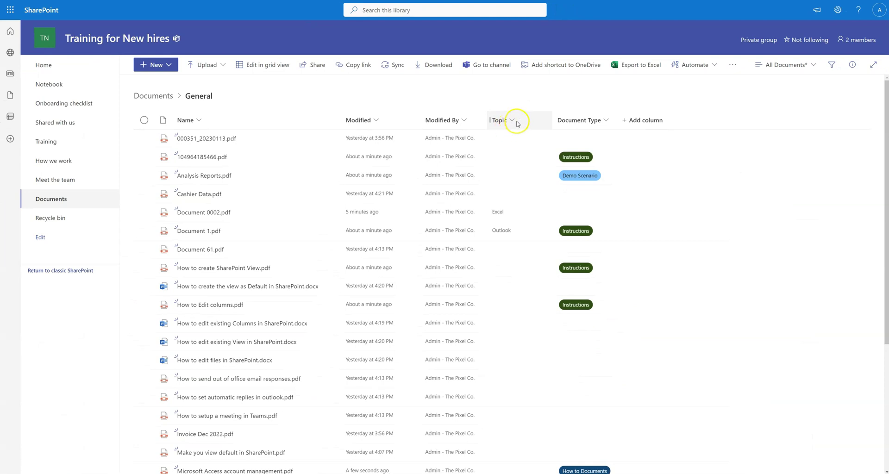
left_click(459, 120)
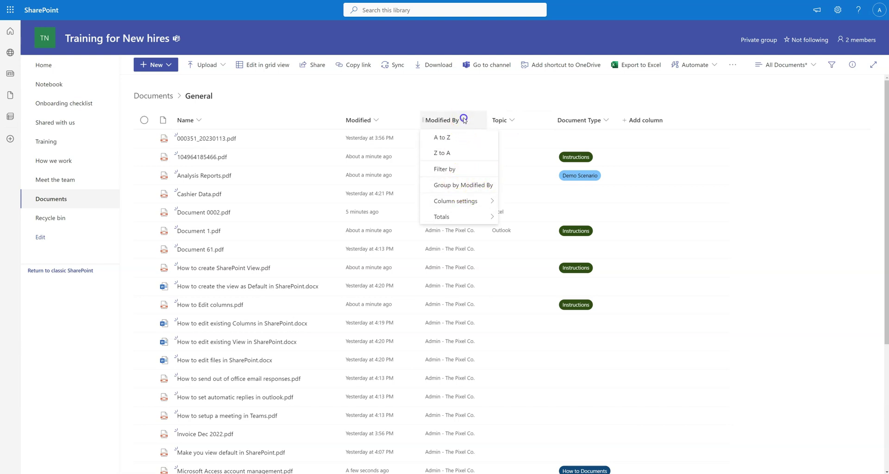
left_click(514, 121)
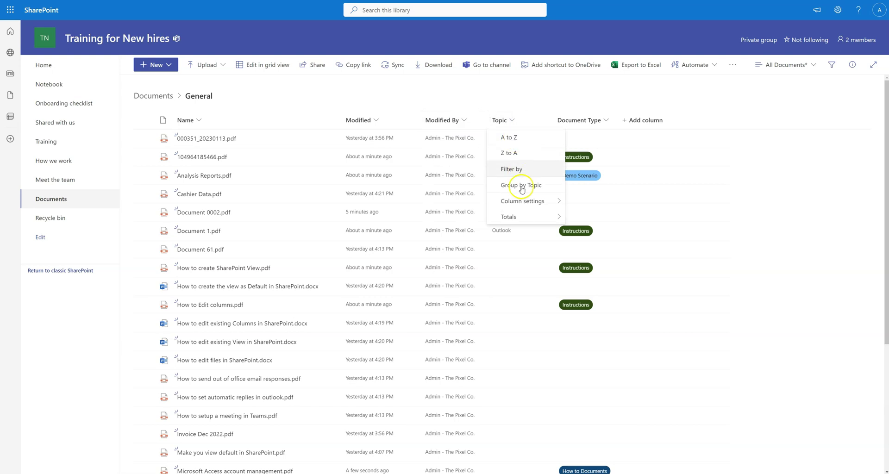
left_click(556, 86)
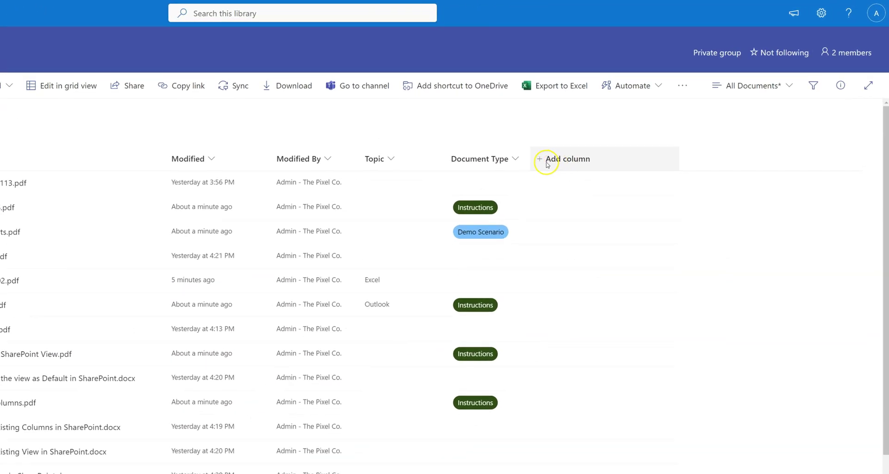
Create a single-line text column named Created Year in the library.
left_click(547, 162)
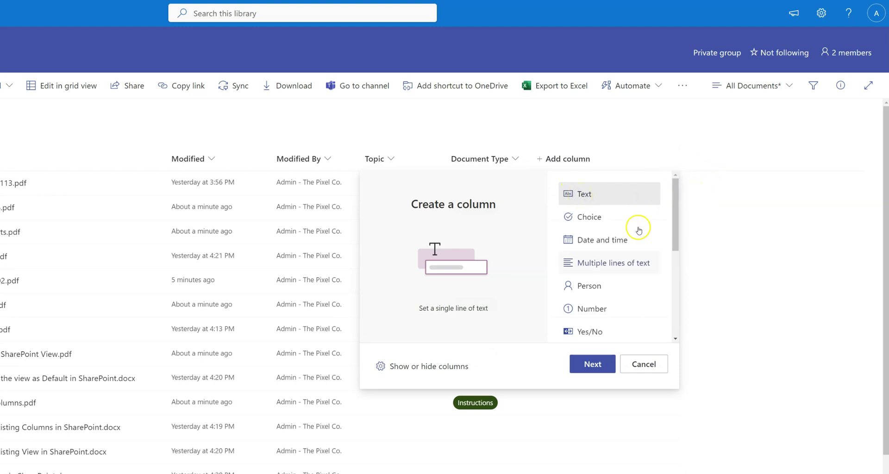
left_click(590, 364)
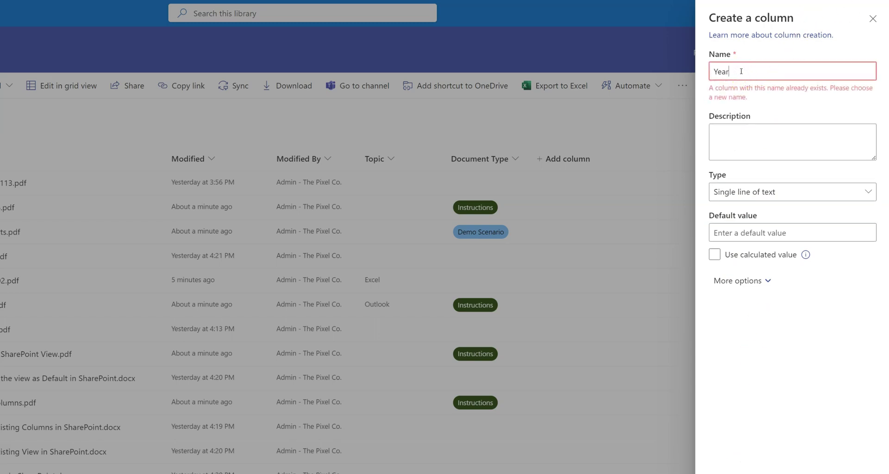
key("BackSpace")
key("BackSpace")
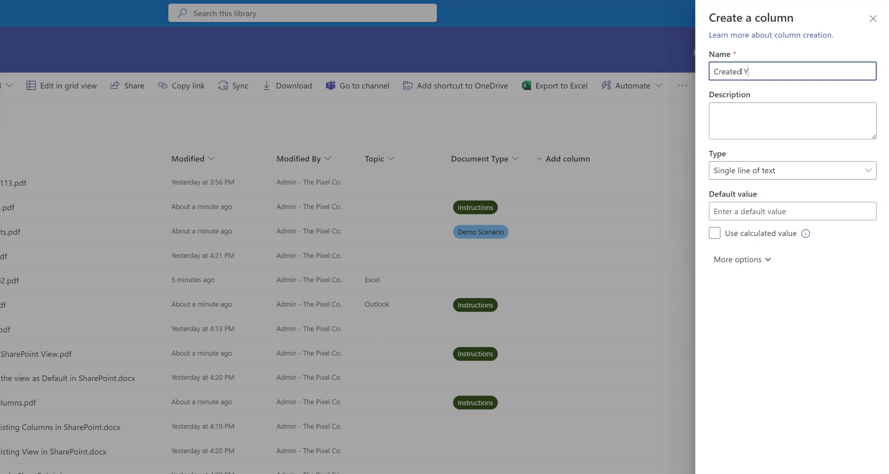
left_click(759, 117)
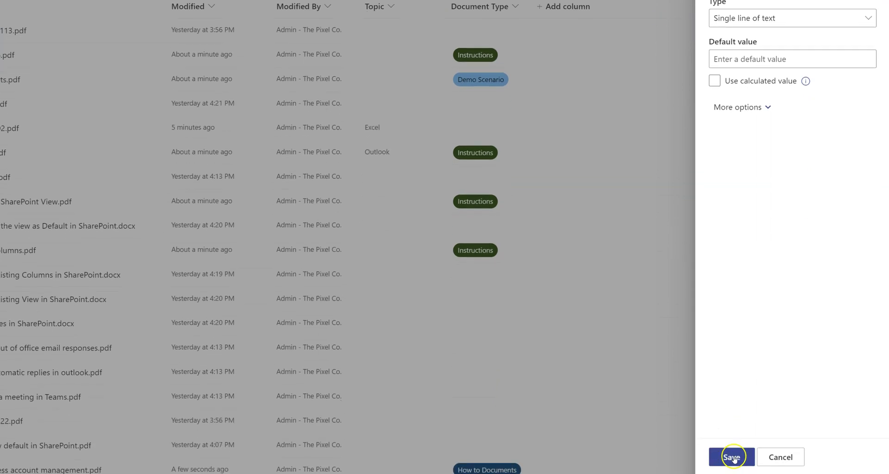
left_click(732, 459)
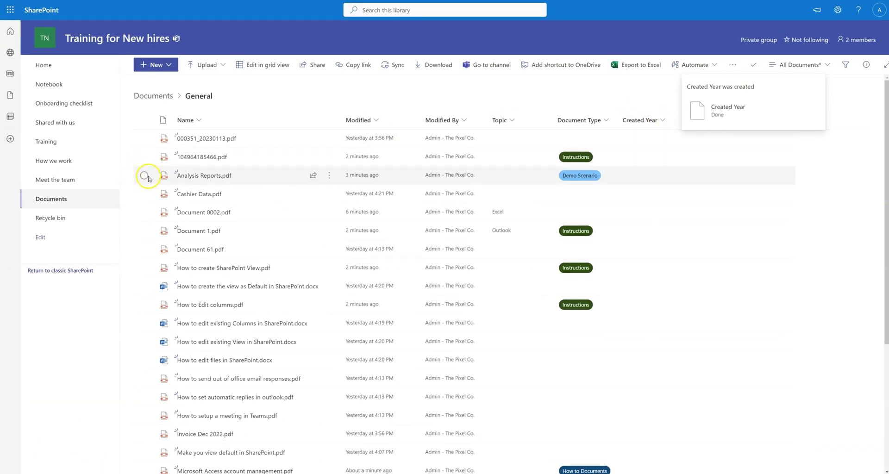
Set the Created Year of Analysis Reports.pdf and Cashier Data.pdf to 2023 in one bulk edit.
left_click(144, 175)
left_click(144, 194)
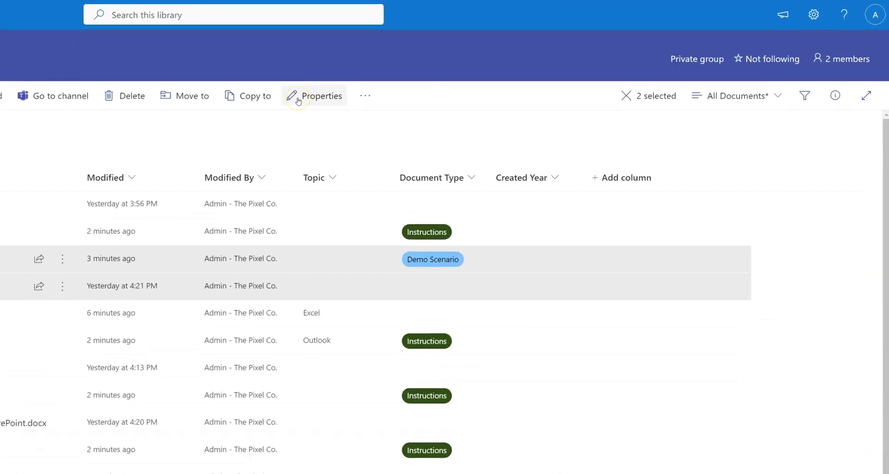
left_click(299, 100)
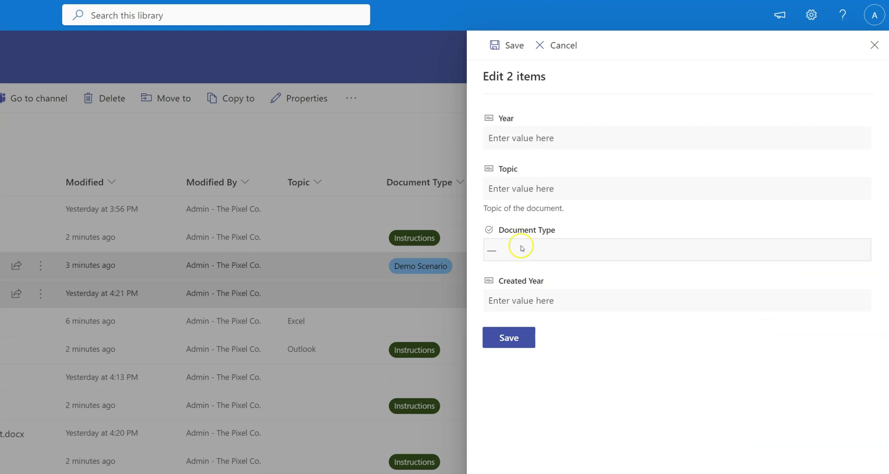
left_click(516, 301)
type("2023")
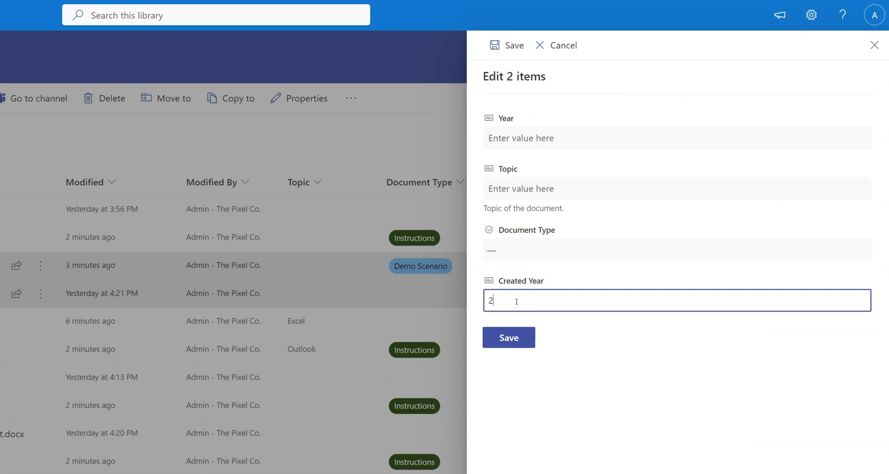
left_click(511, 338)
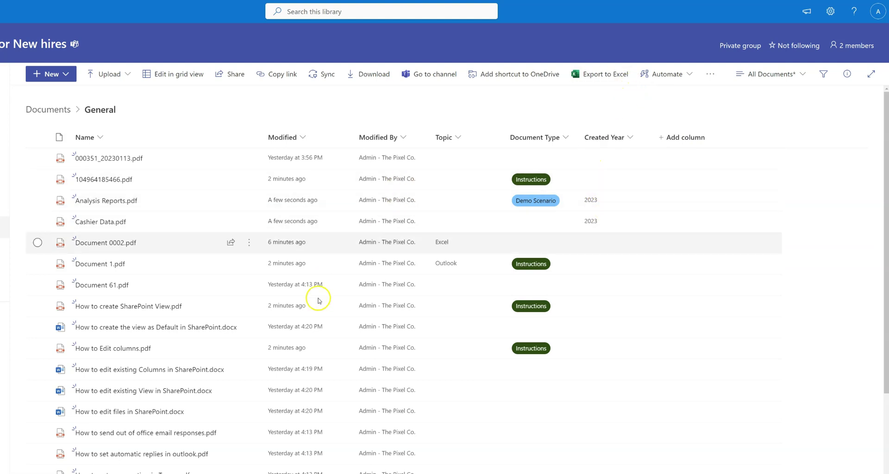
scroll(250, 460, "down", 4)
scroll(252, 461, "up", 3)
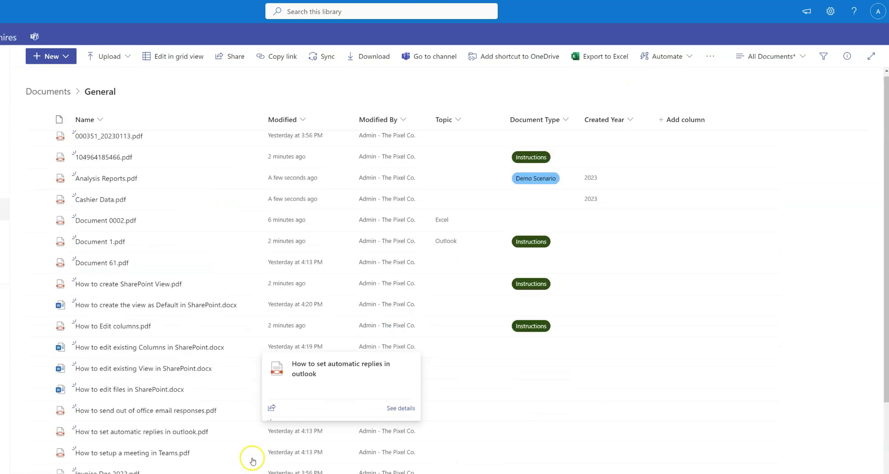
scroll(253, 461, "up", 1)
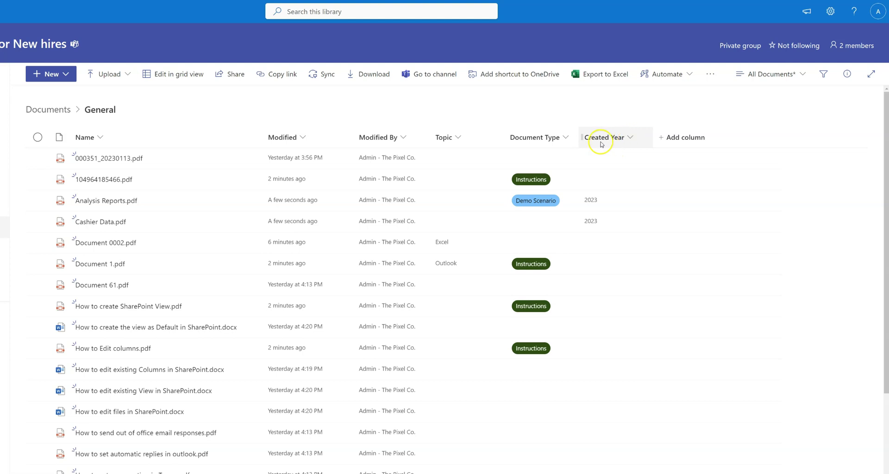
left_click(631, 138)
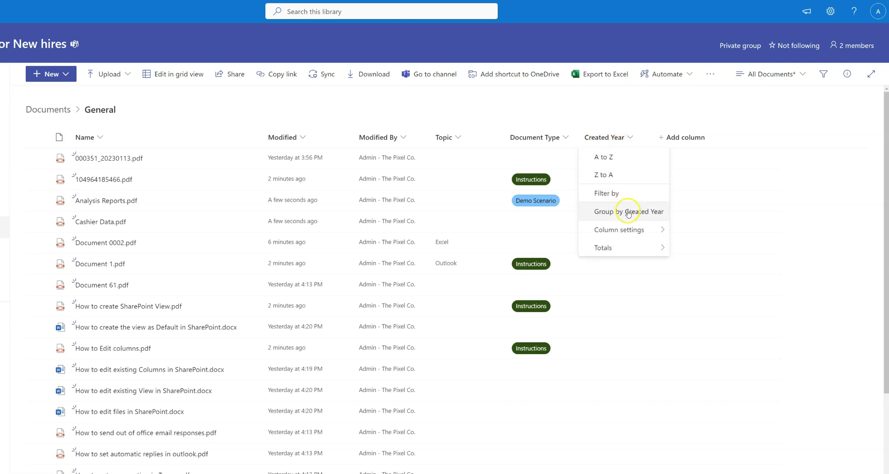
mouse_move(637, 232)
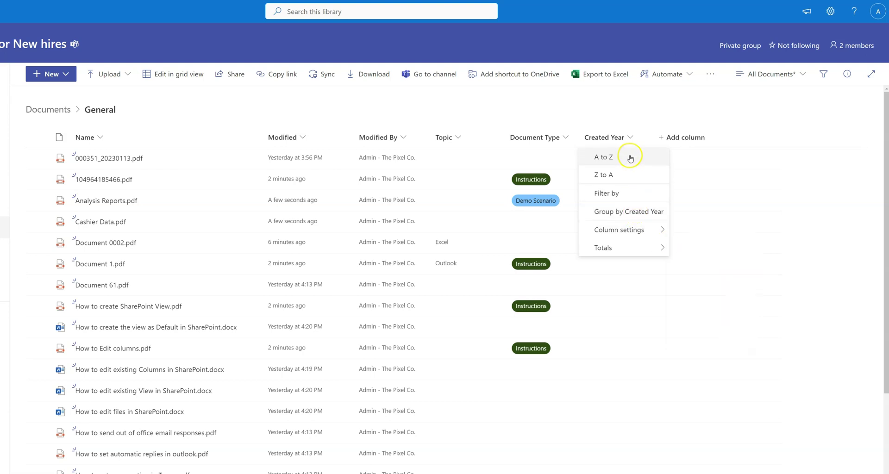
left_click(624, 102)
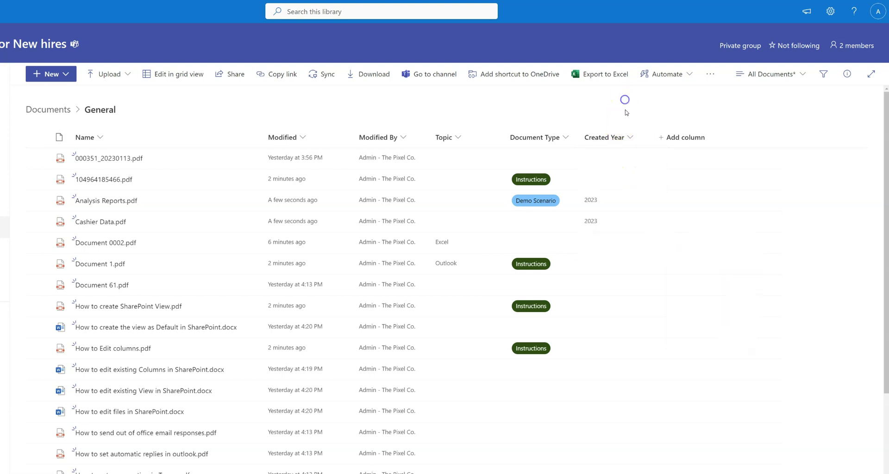
Hide the Created Year column from the library view.
left_click(630, 138)
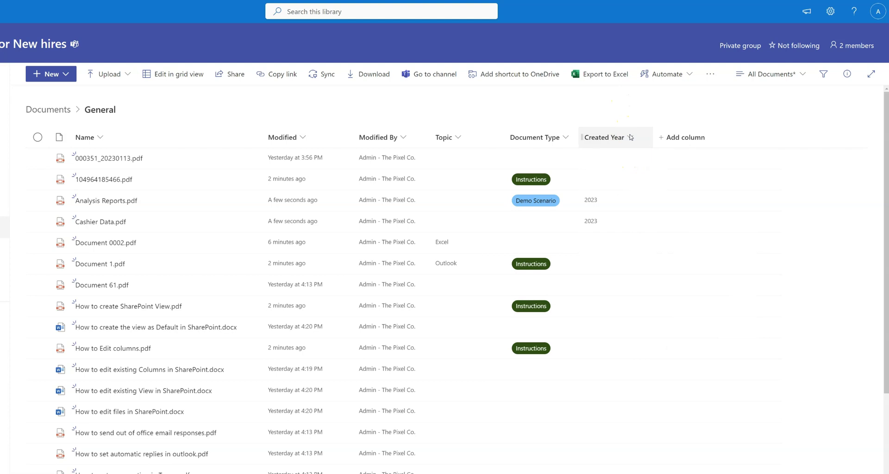
left_click(630, 139)
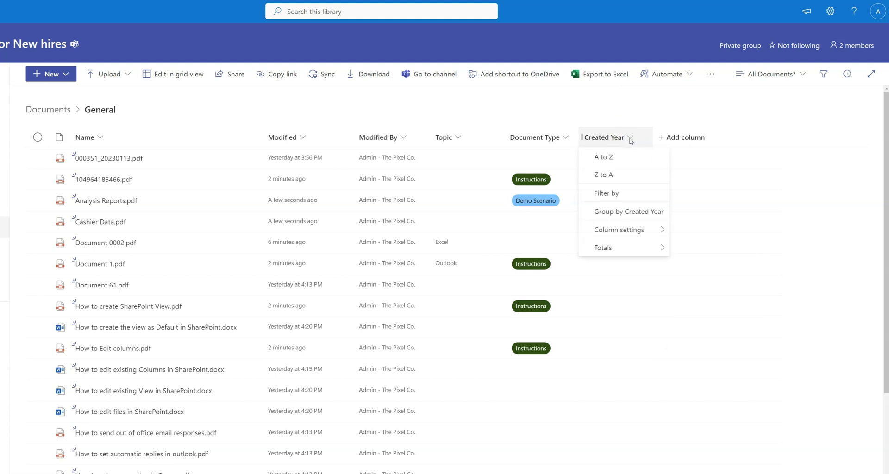
left_click(648, 229)
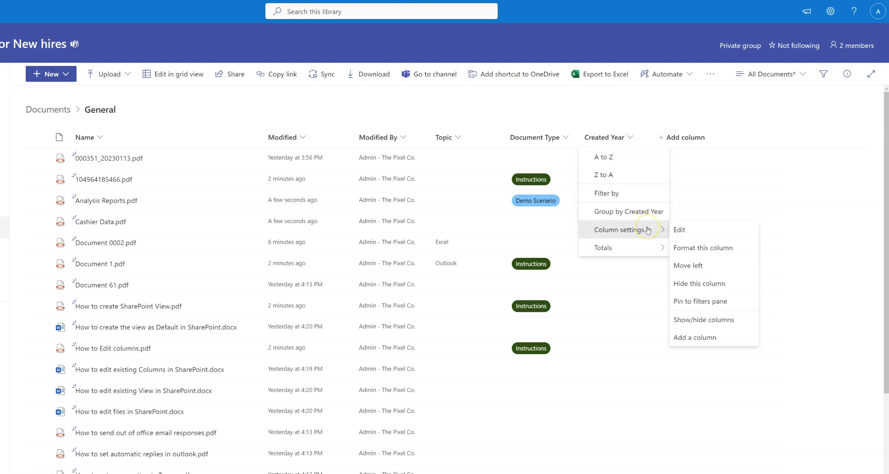
left_click(694, 284)
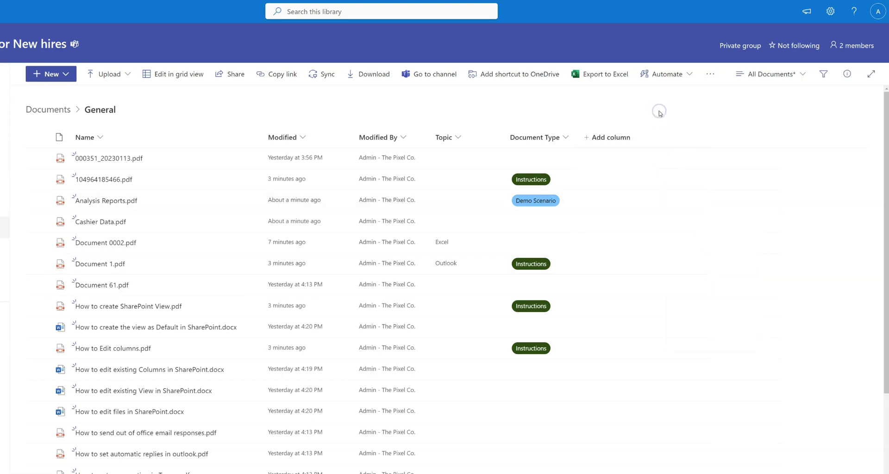
Move the Document Type column one place to the left, ahead of Topic.
left_click(567, 139)
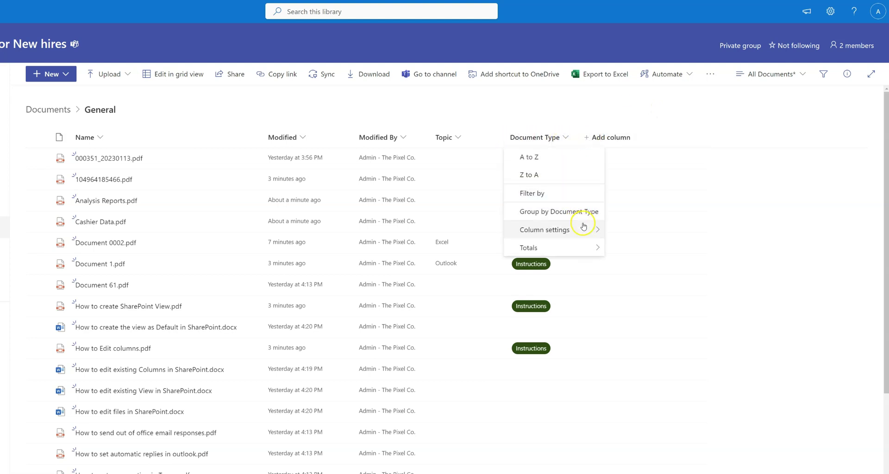
mouse_move(584, 226)
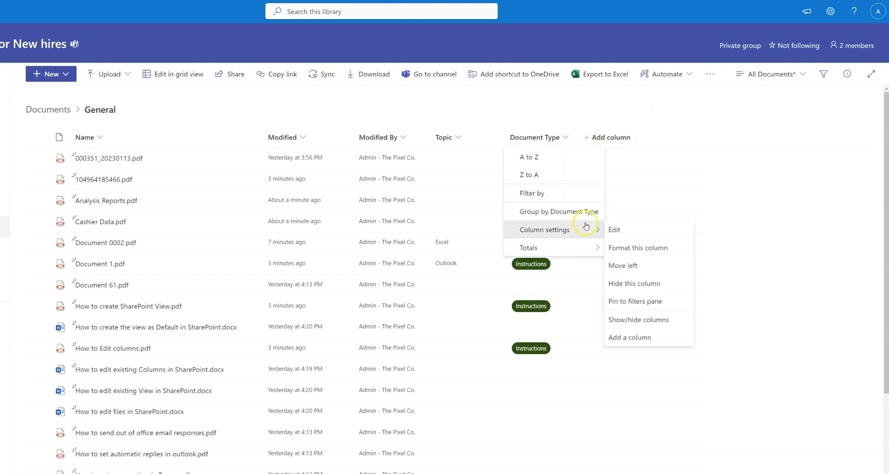
left_click(635, 270)
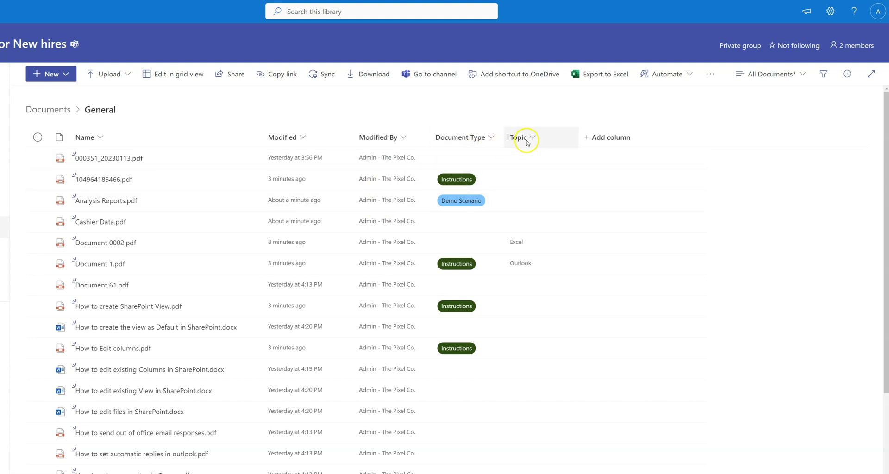
Group the library by Document Type and check the Instructions group, leaving all groups collapsed.
left_click(493, 138)
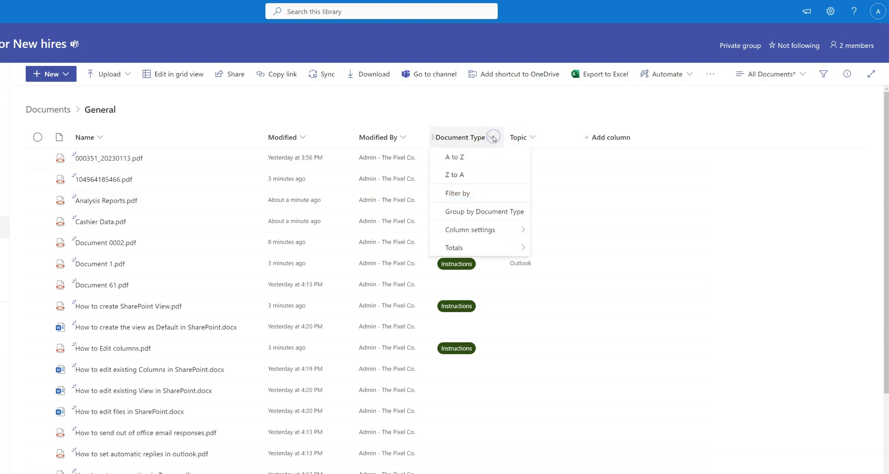
left_click(458, 213)
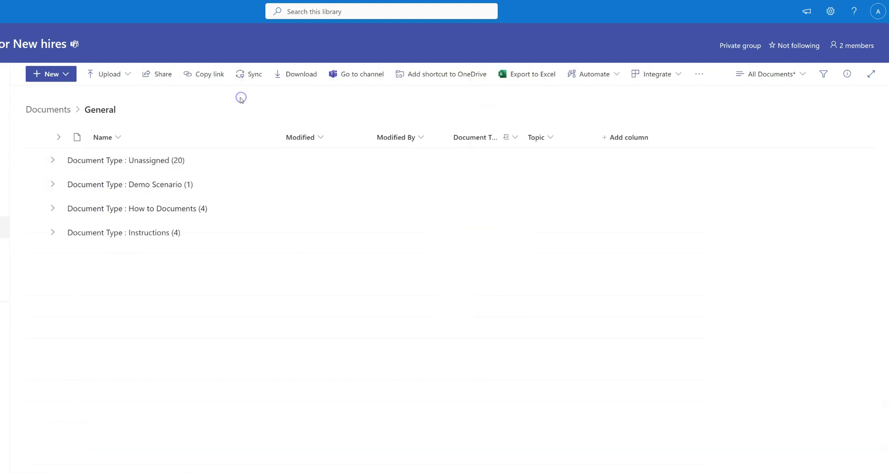
left_click(142, 265)
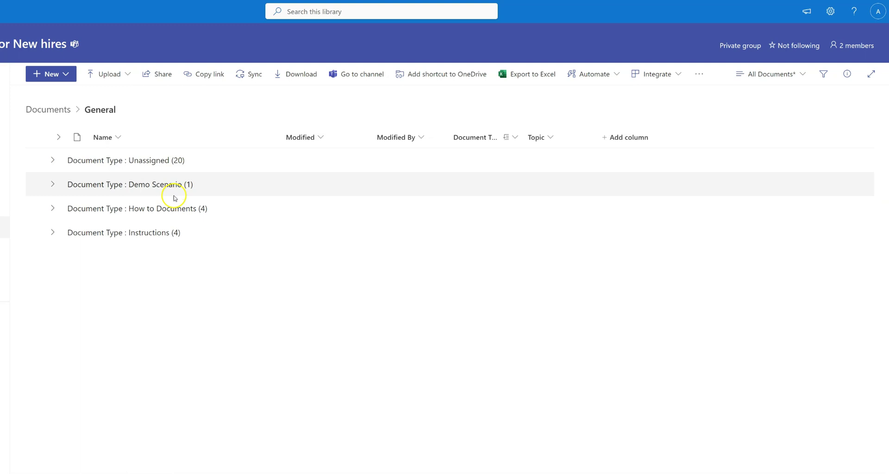
left_click(161, 232)
left_click(161, 255)
left_click(52, 232)
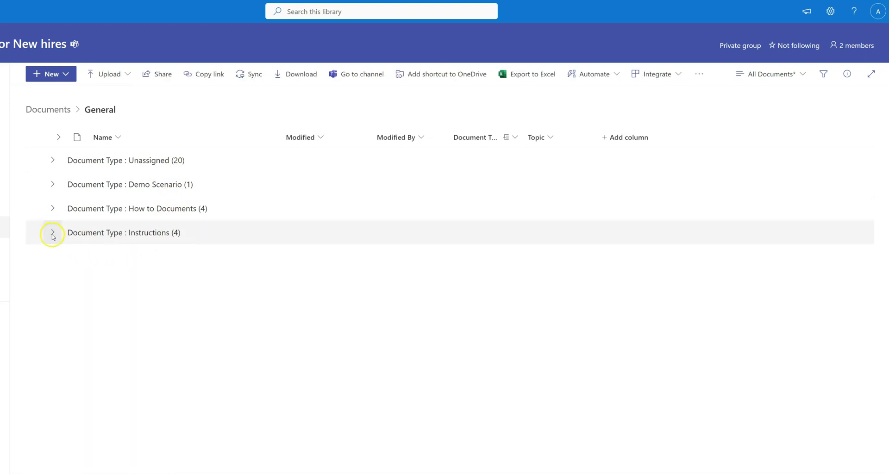
left_click(53, 234)
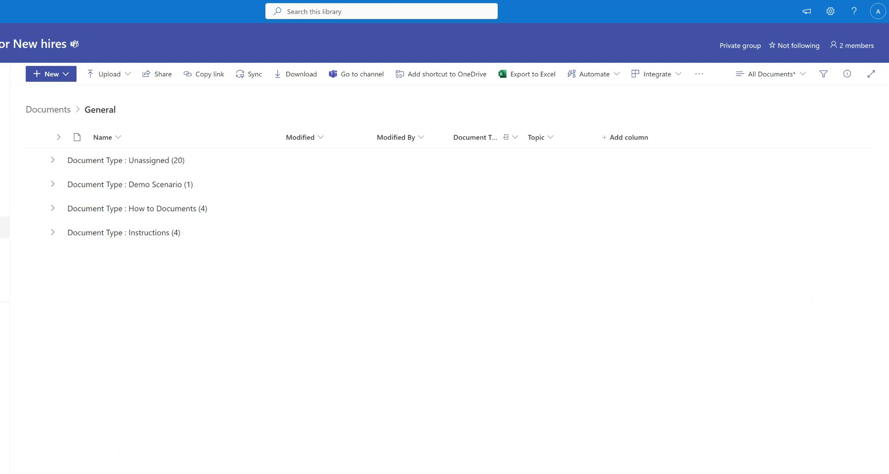
Upload 001_Excel Shortcuts.xlsx to the General folder outside any document type group and check for it in the Unassigned group.
left_click_drag(888, 185, 315, 348)
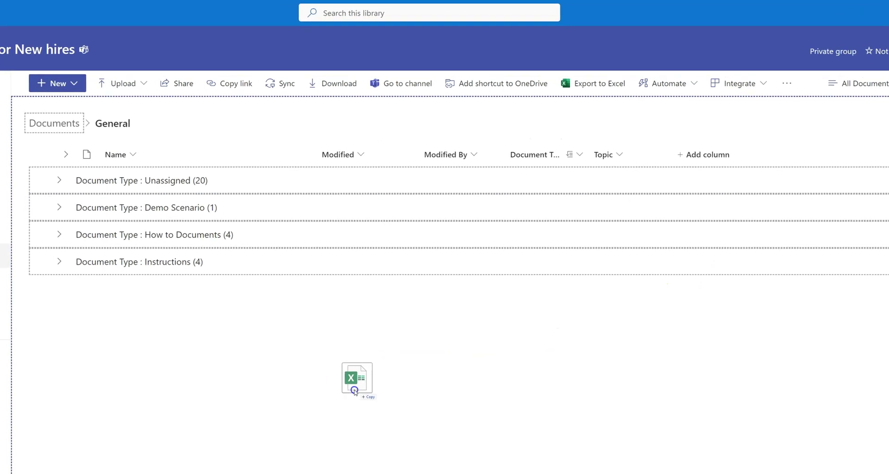
left_click_drag(355, 391, 349, 392)
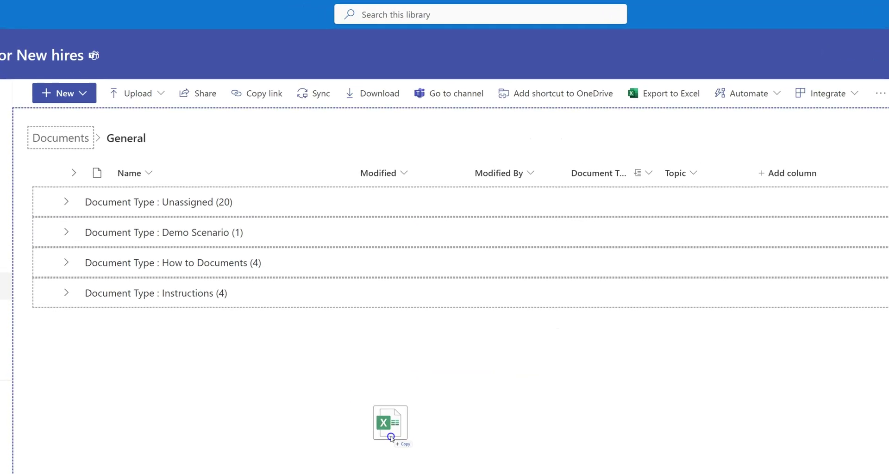
left_click_drag(391, 439, 365, 430)
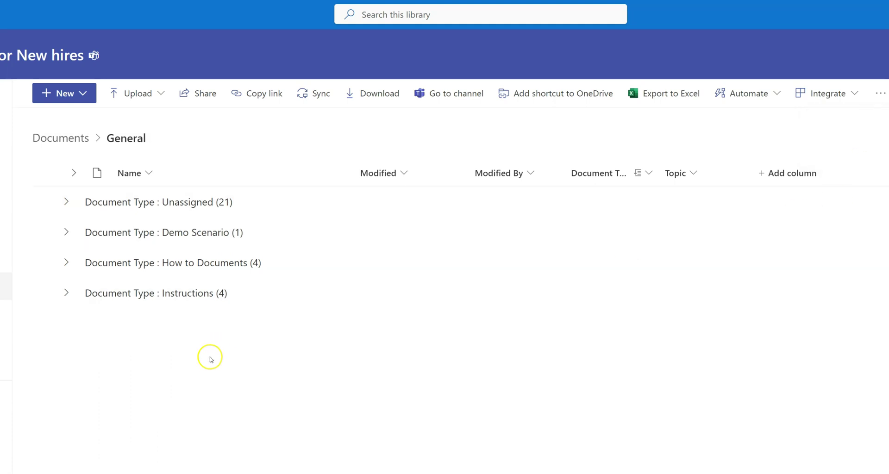
left_click(153, 371)
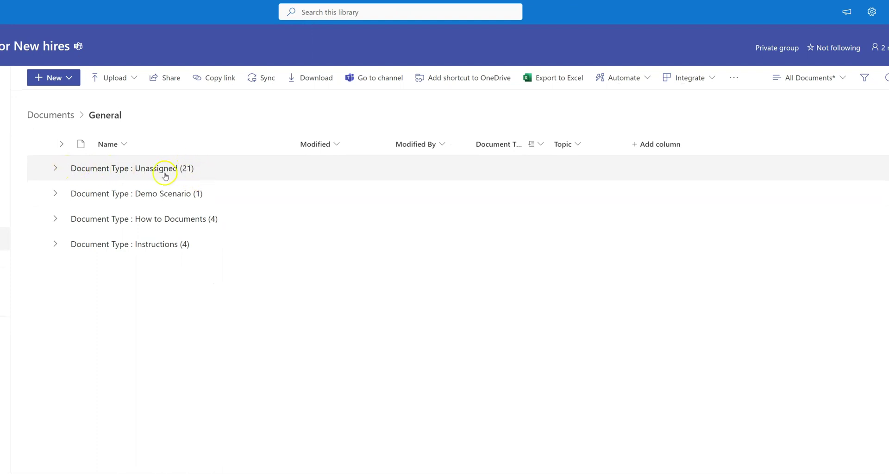
left_click(57, 169)
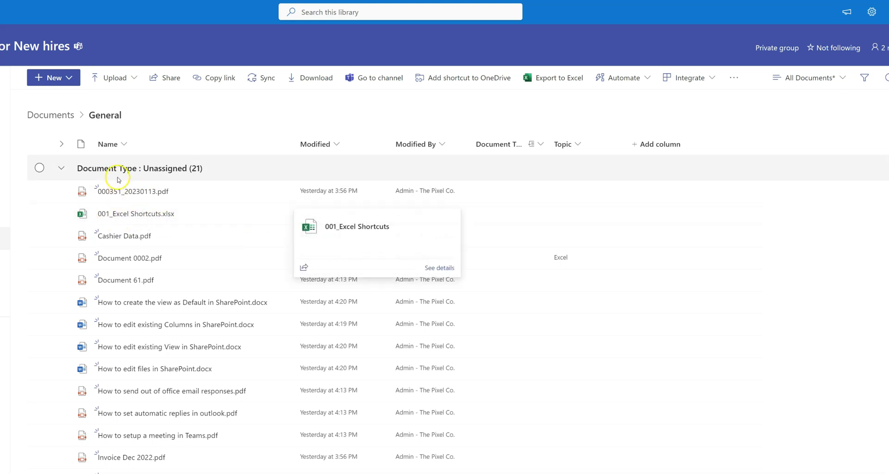
left_click(62, 170)
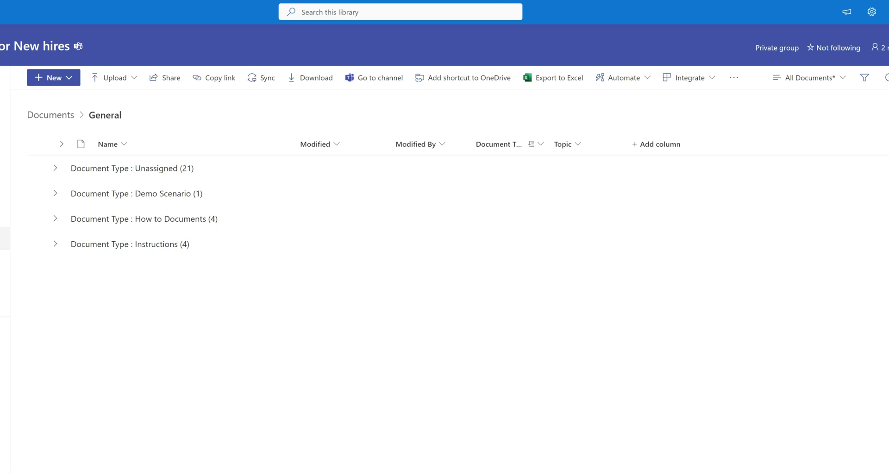
Upload the 001_Excel Shortcuts workbook again directly into the Instructions group and check its Document Type tag, leaving the group collapsed.
left_click_drag(888, 250, 352, 389)
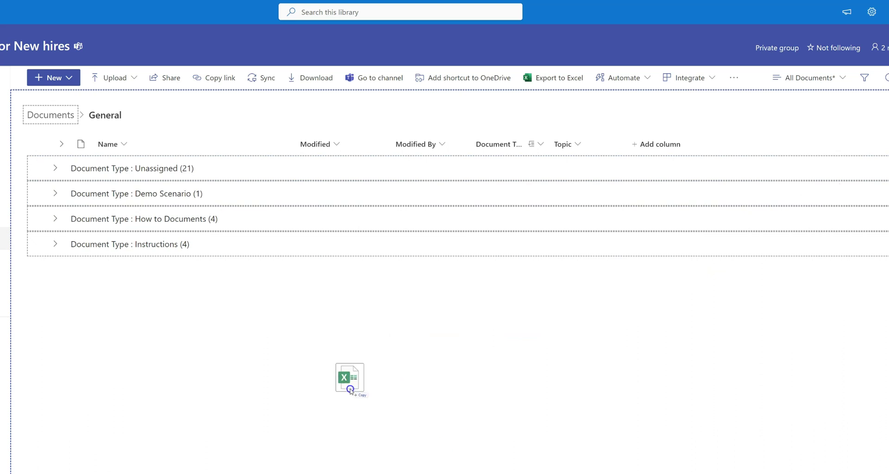
left_click_drag(348, 383, 154, 298)
left_click_drag(195, 377, 267, 313)
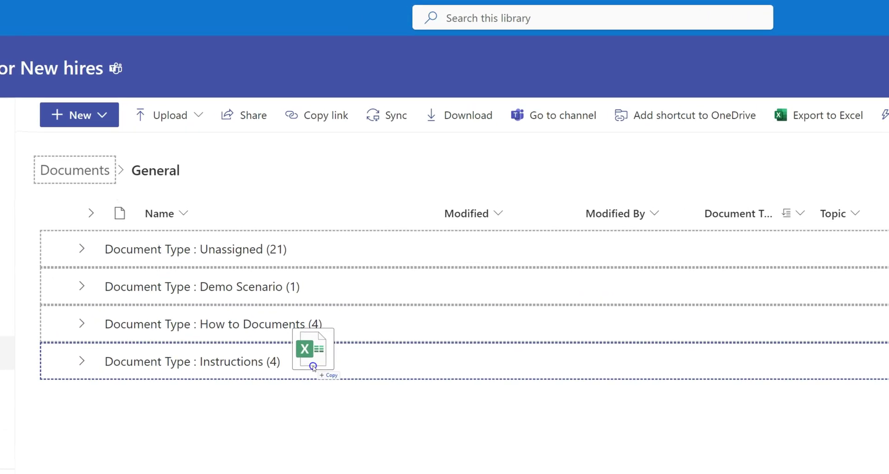
left_click_drag(313, 367, 317, 369)
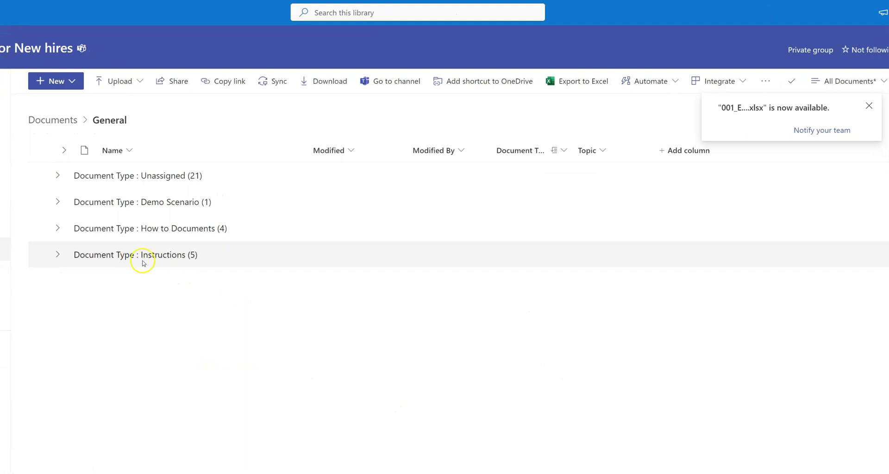
left_click(57, 255)
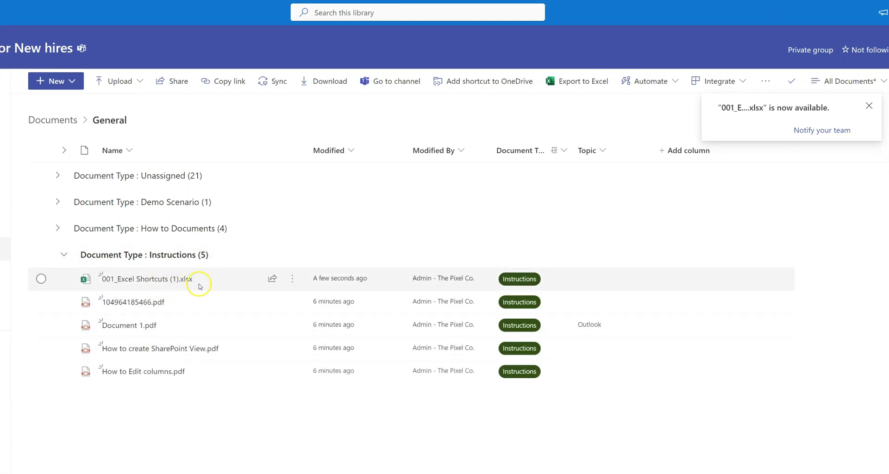
mouse_move(176, 278)
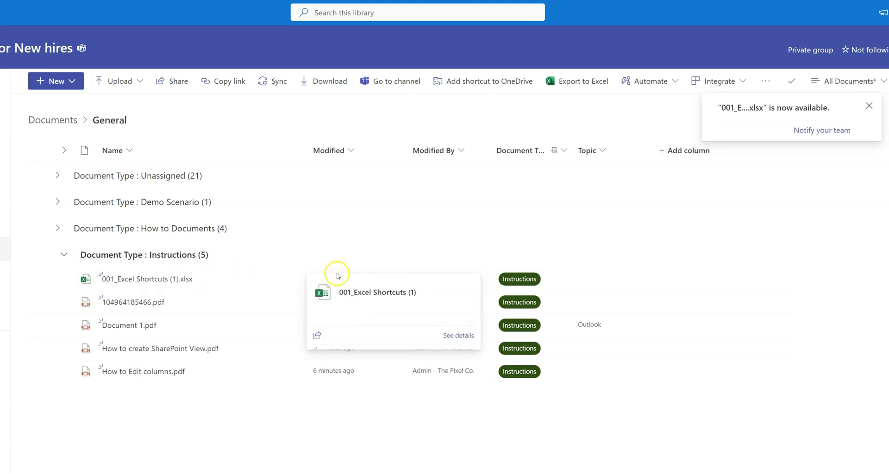
left_click(65, 255)
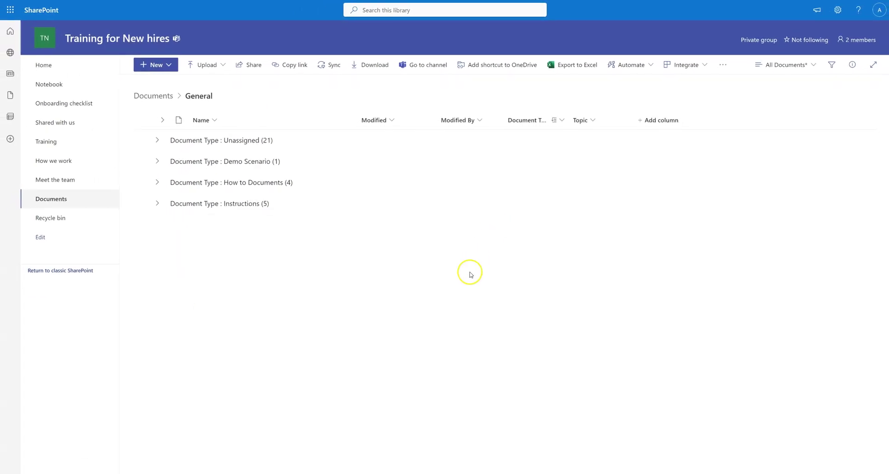
Return the library to the saved All Documents view, discarding the unsaved Document Type grouping.
left_click(812, 65)
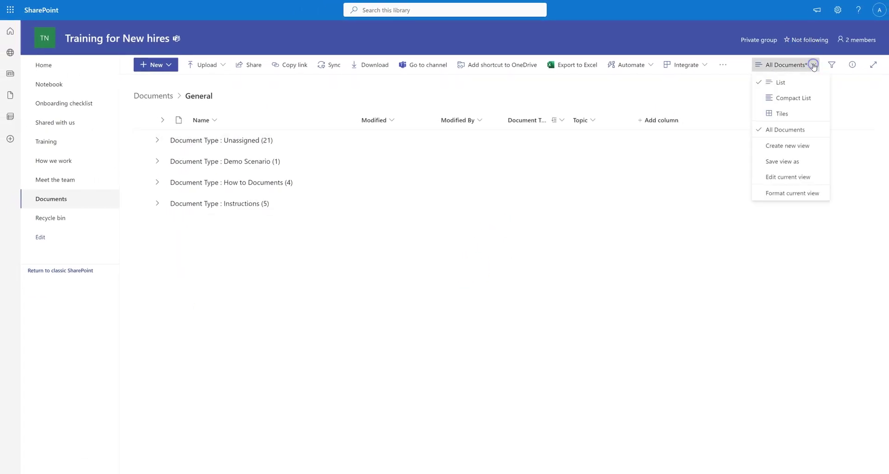
left_click(783, 130)
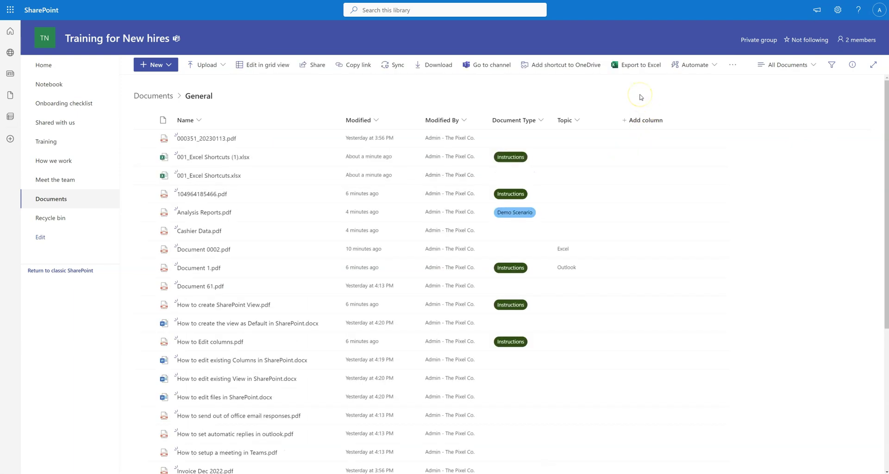
left_click(619, 88)
left_click(568, 96)
left_click(520, 92)
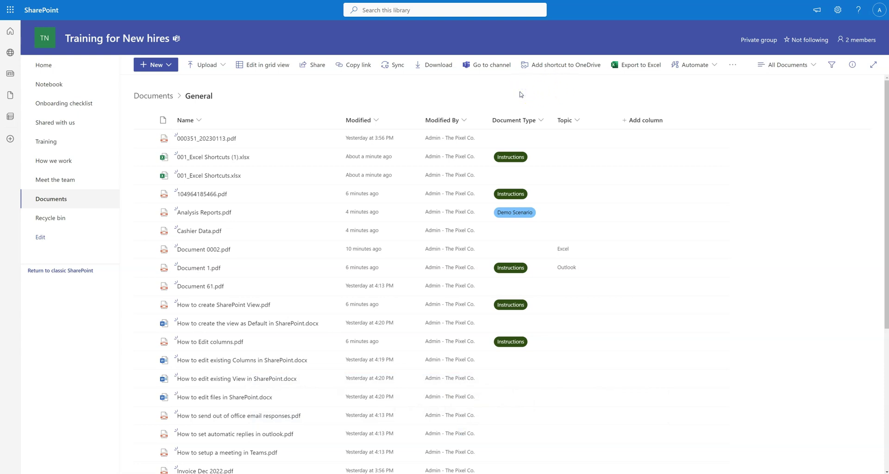